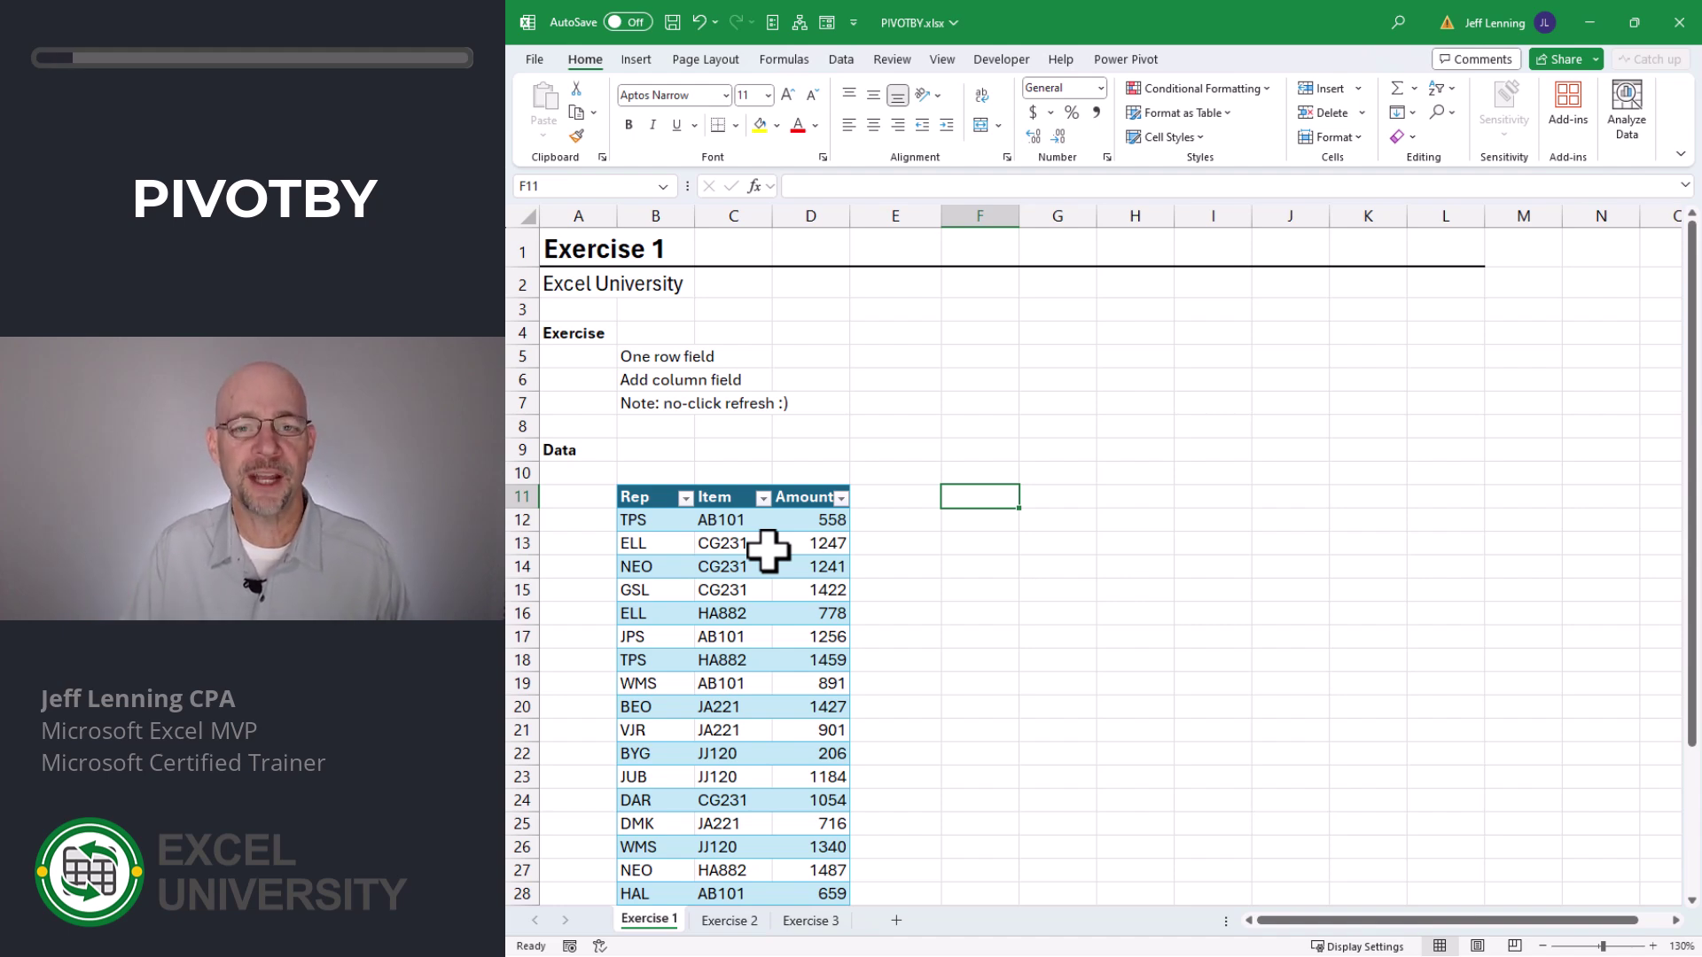
# In F11, use PIVOTBY to sum Table1 Amount with Rep down the rows and Item across
pyautogui.write('=pivot')
pyautogui.press('Tab')
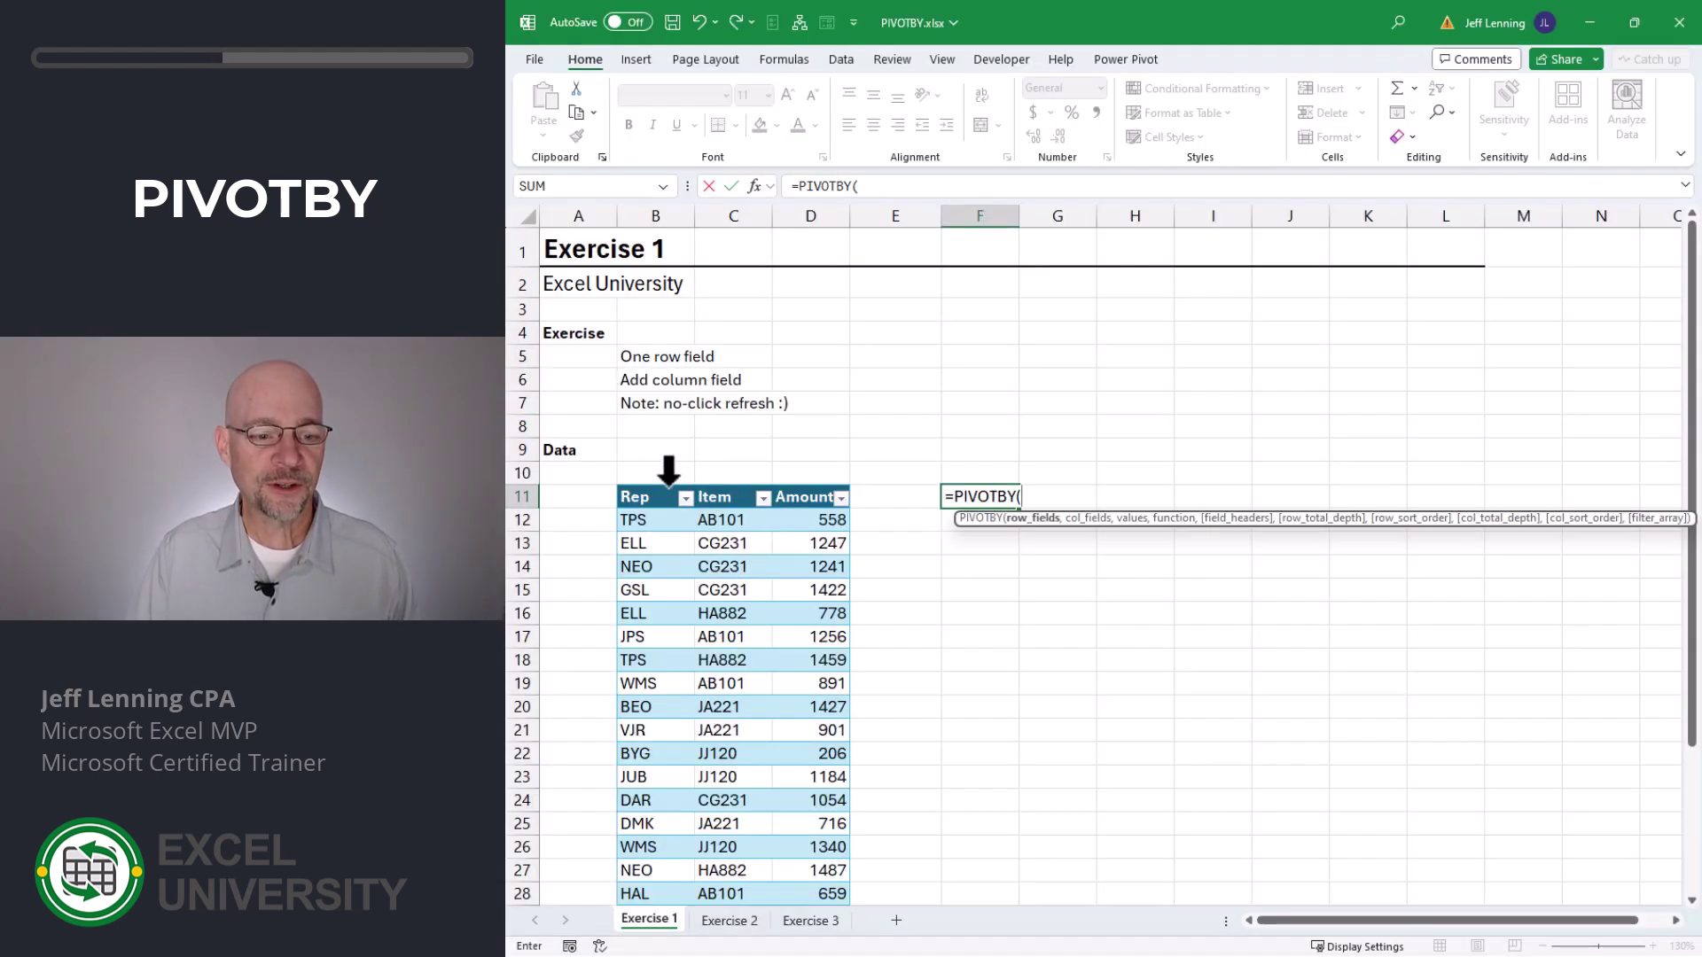
pyautogui.click(654, 465)
pyautogui.write(',')
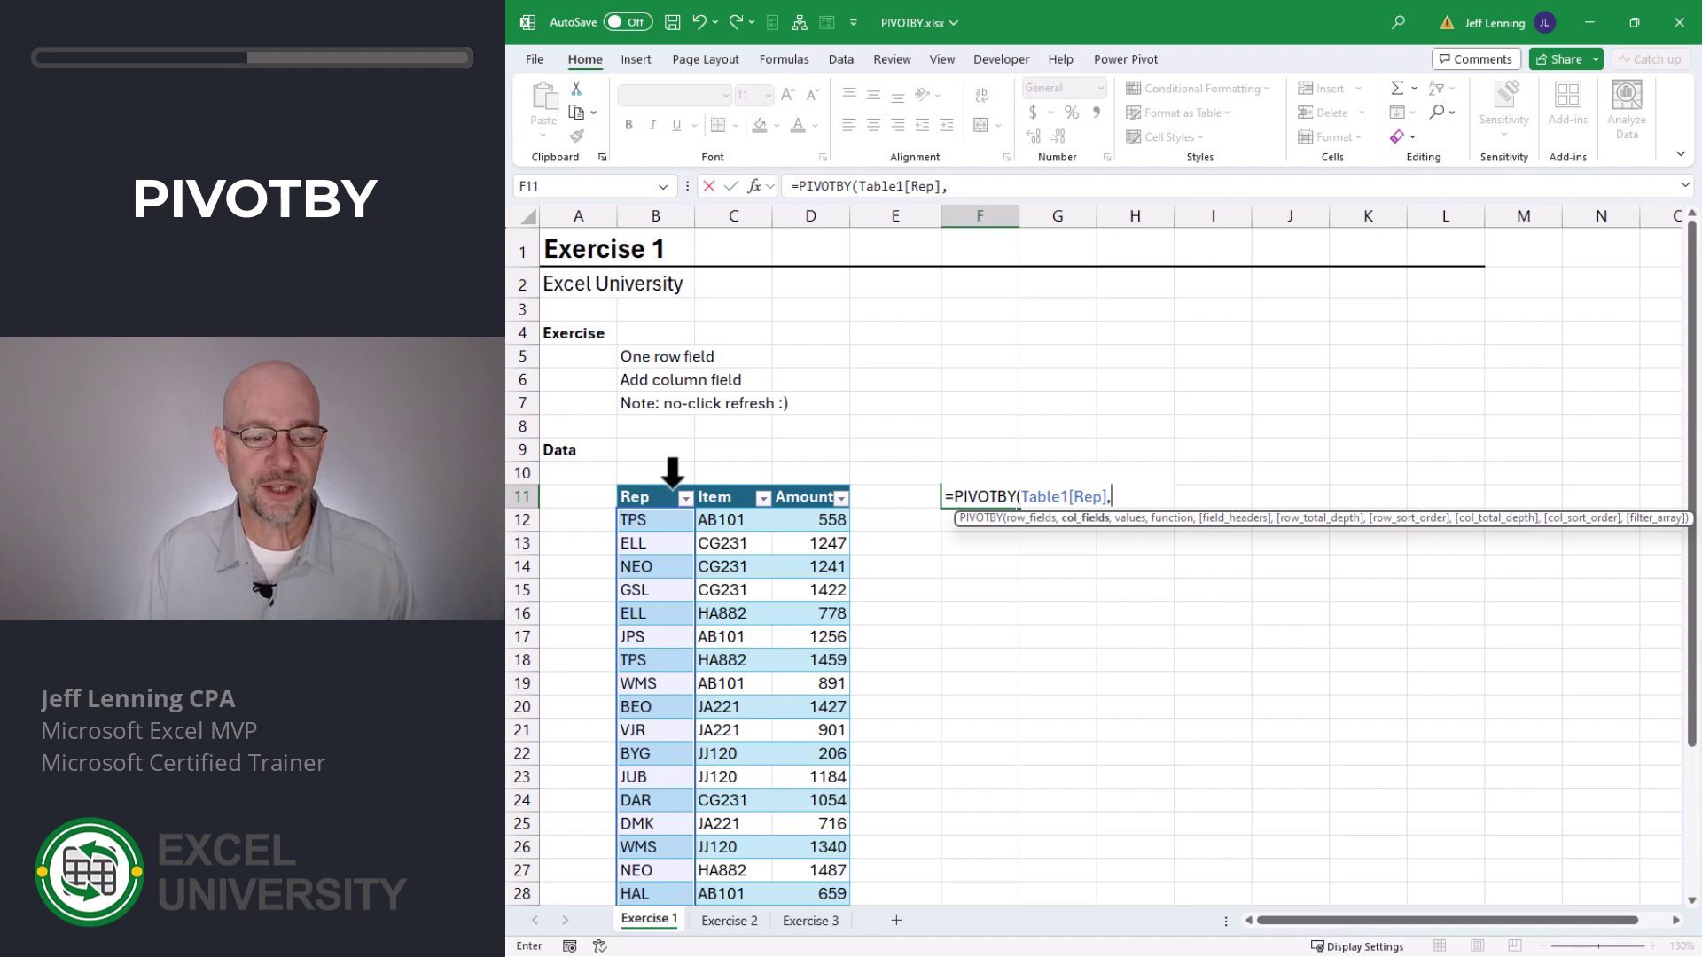
pyautogui.click(719, 465)
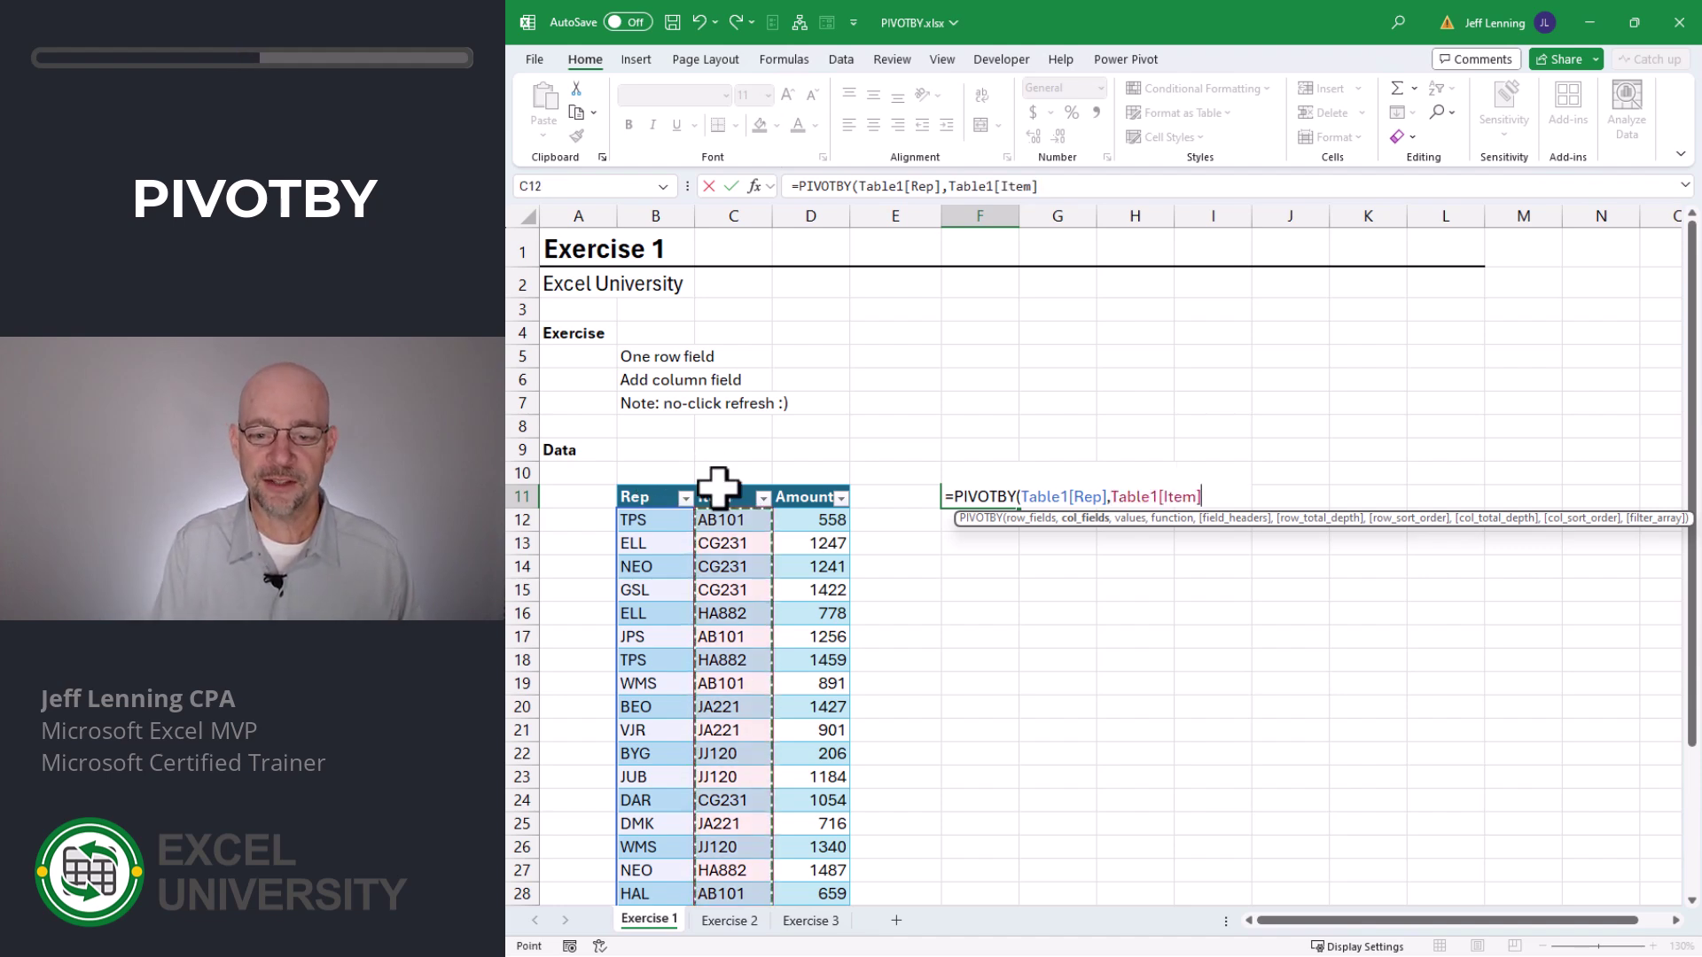
pyautogui.write(',')
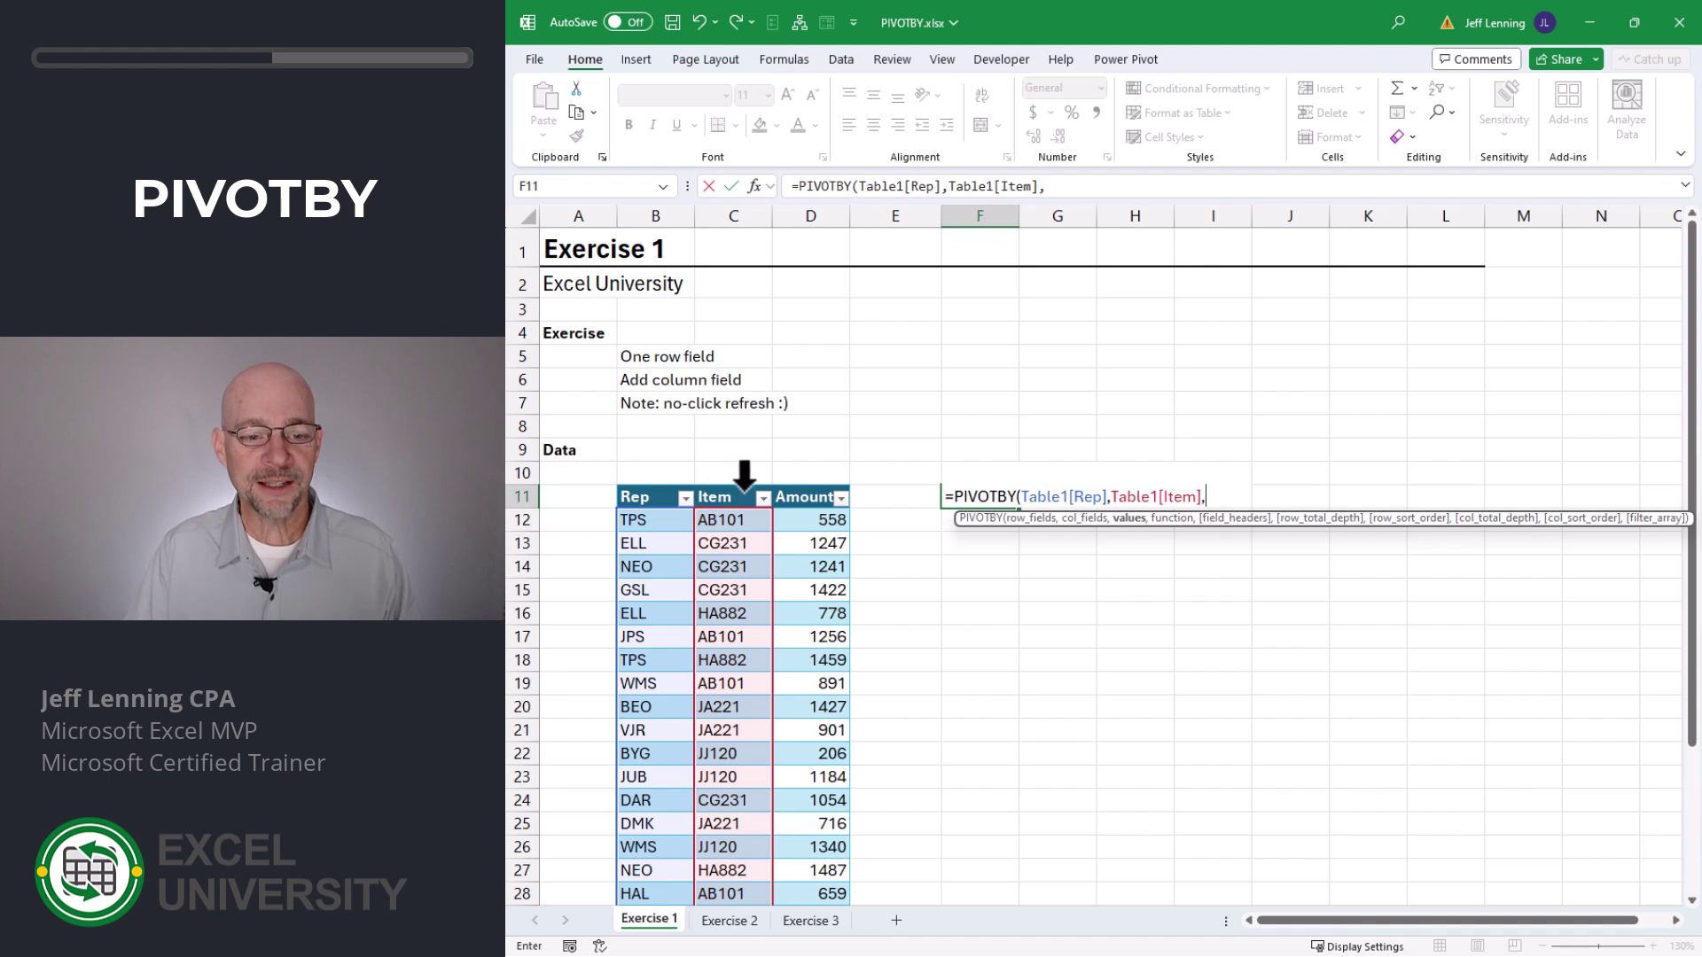
pyautogui.click(791, 466)
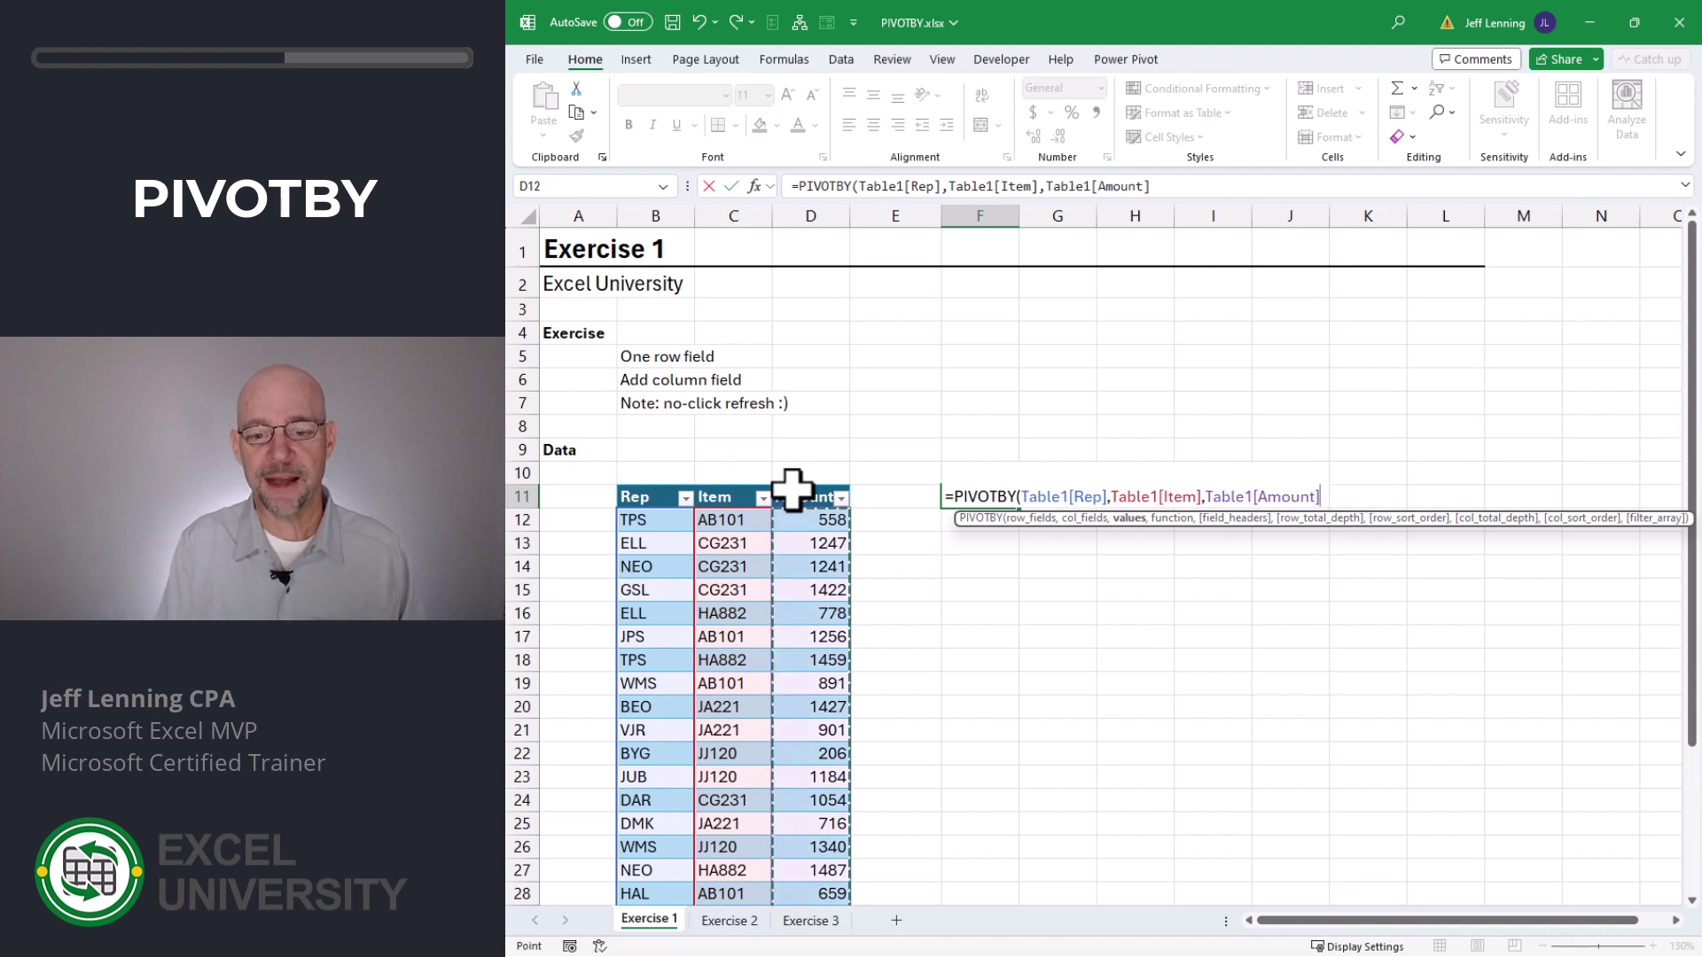
pyautogui.write(',')
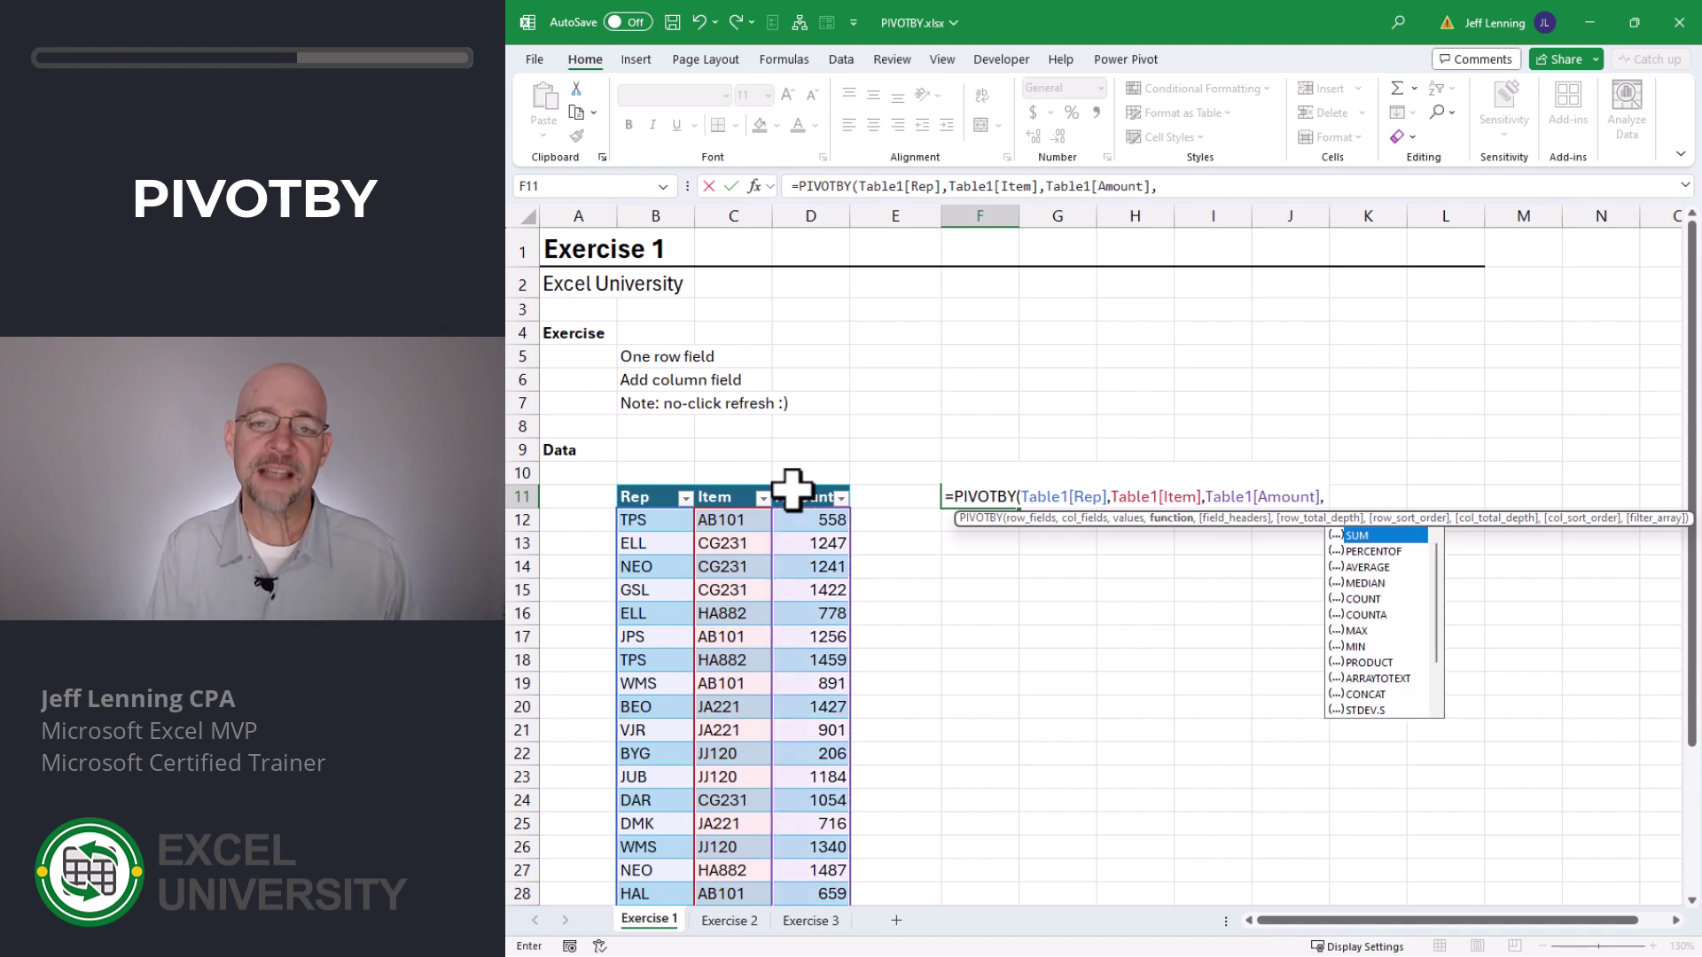
pyautogui.write('sum')
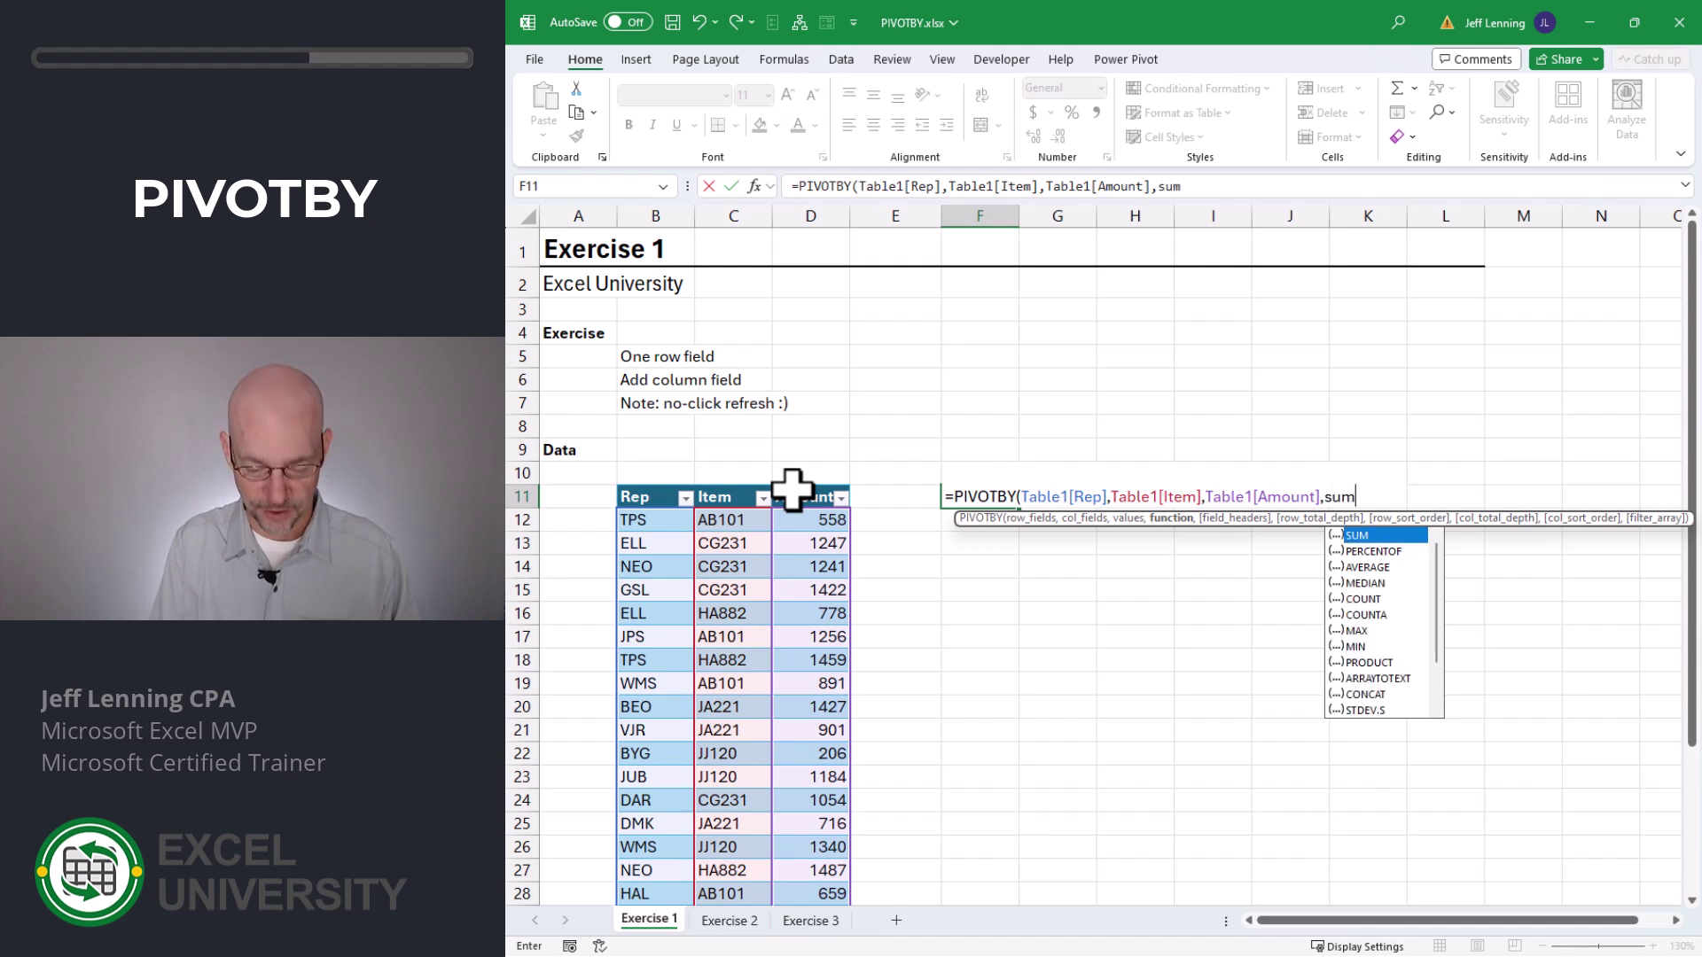
pyautogui.write(')')
pyautogui.press('Return')
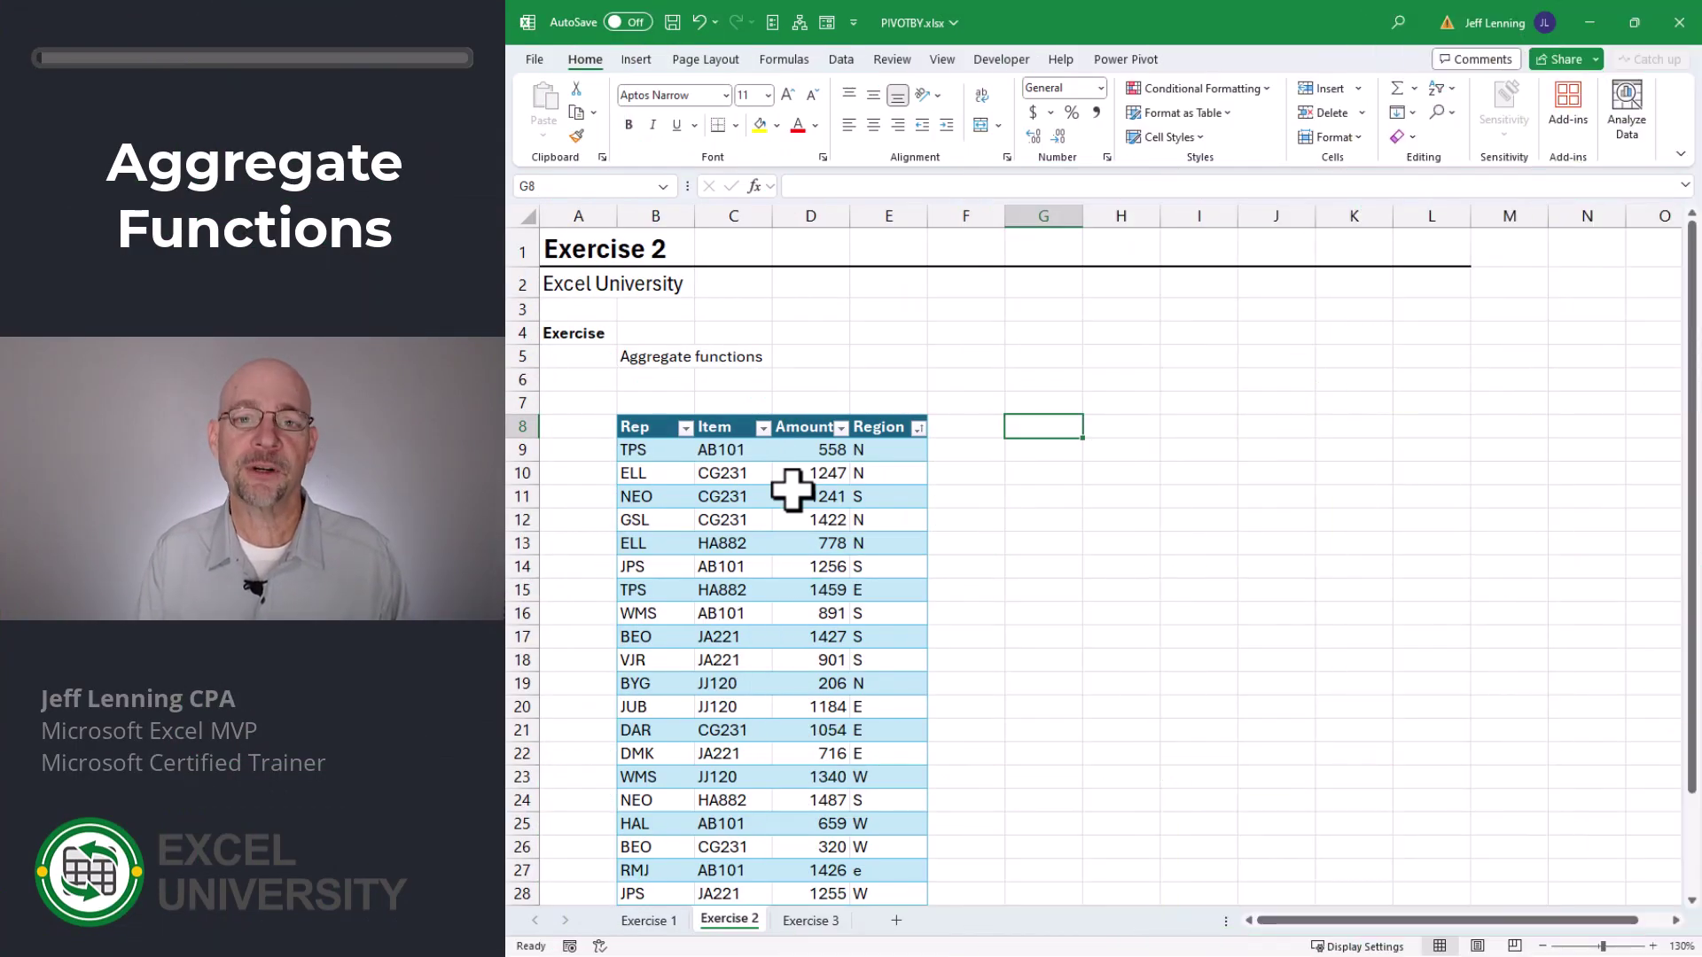
# In G8, use PIVOTBY to sum Table2 Amount with Item down the rows and Region across
pyautogui.write('=pivo')
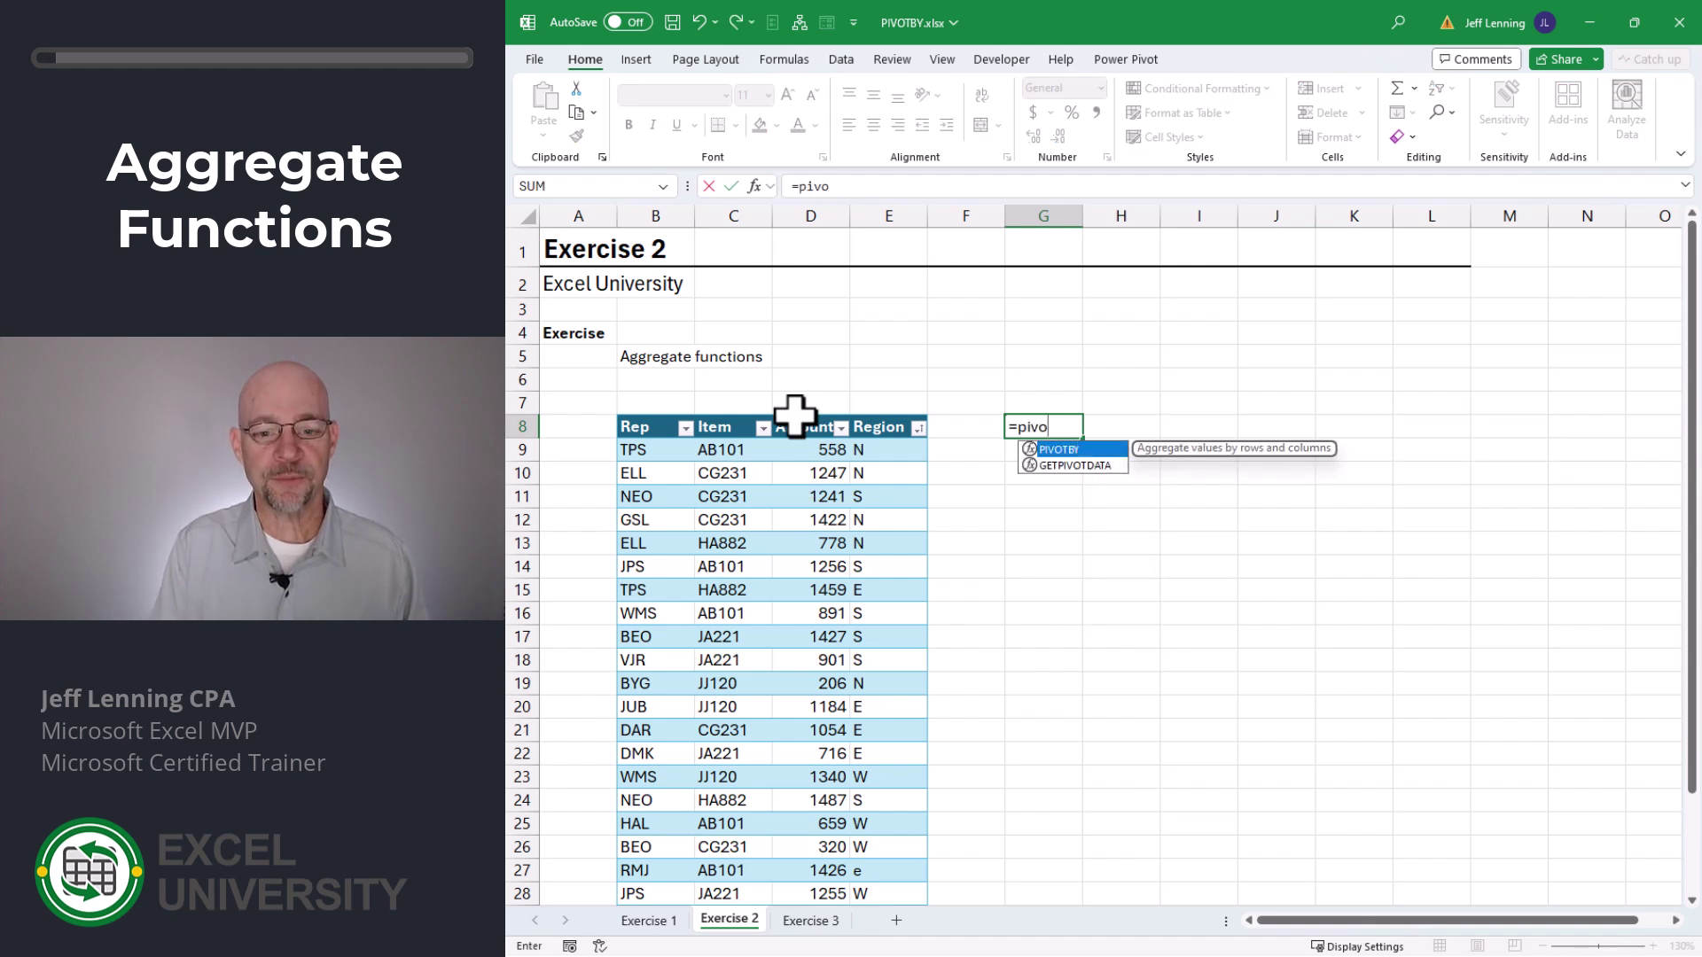
pyautogui.press('Tab')
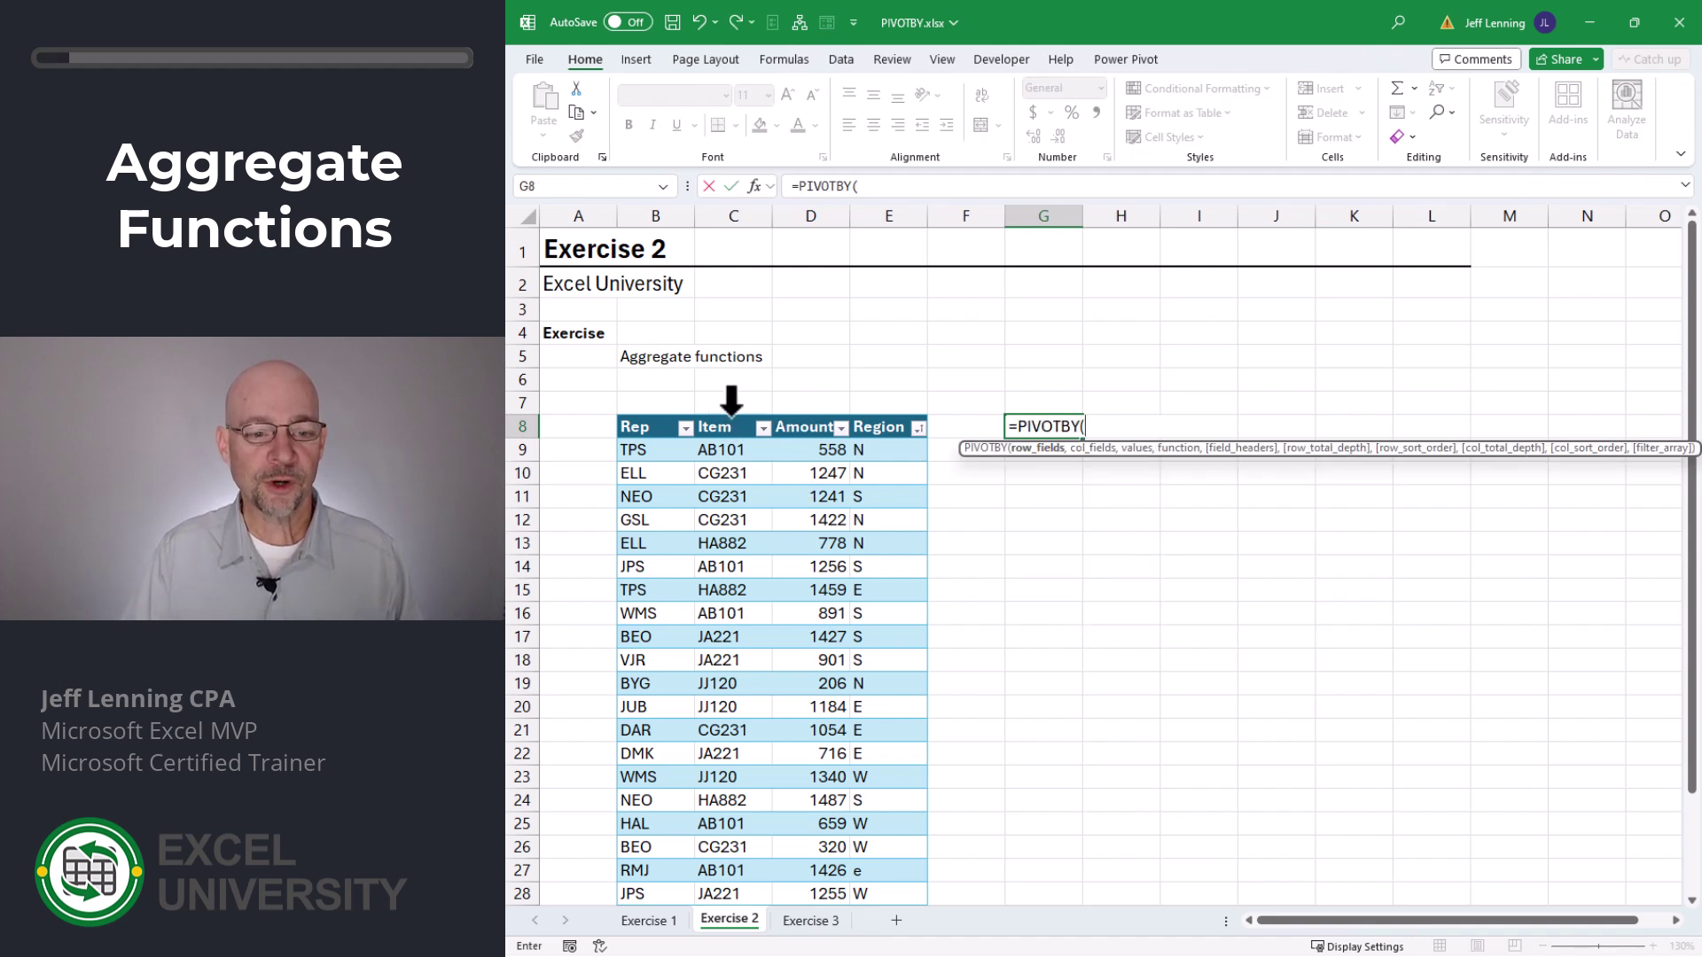
pyautogui.click(729, 413)
pyautogui.write(',')
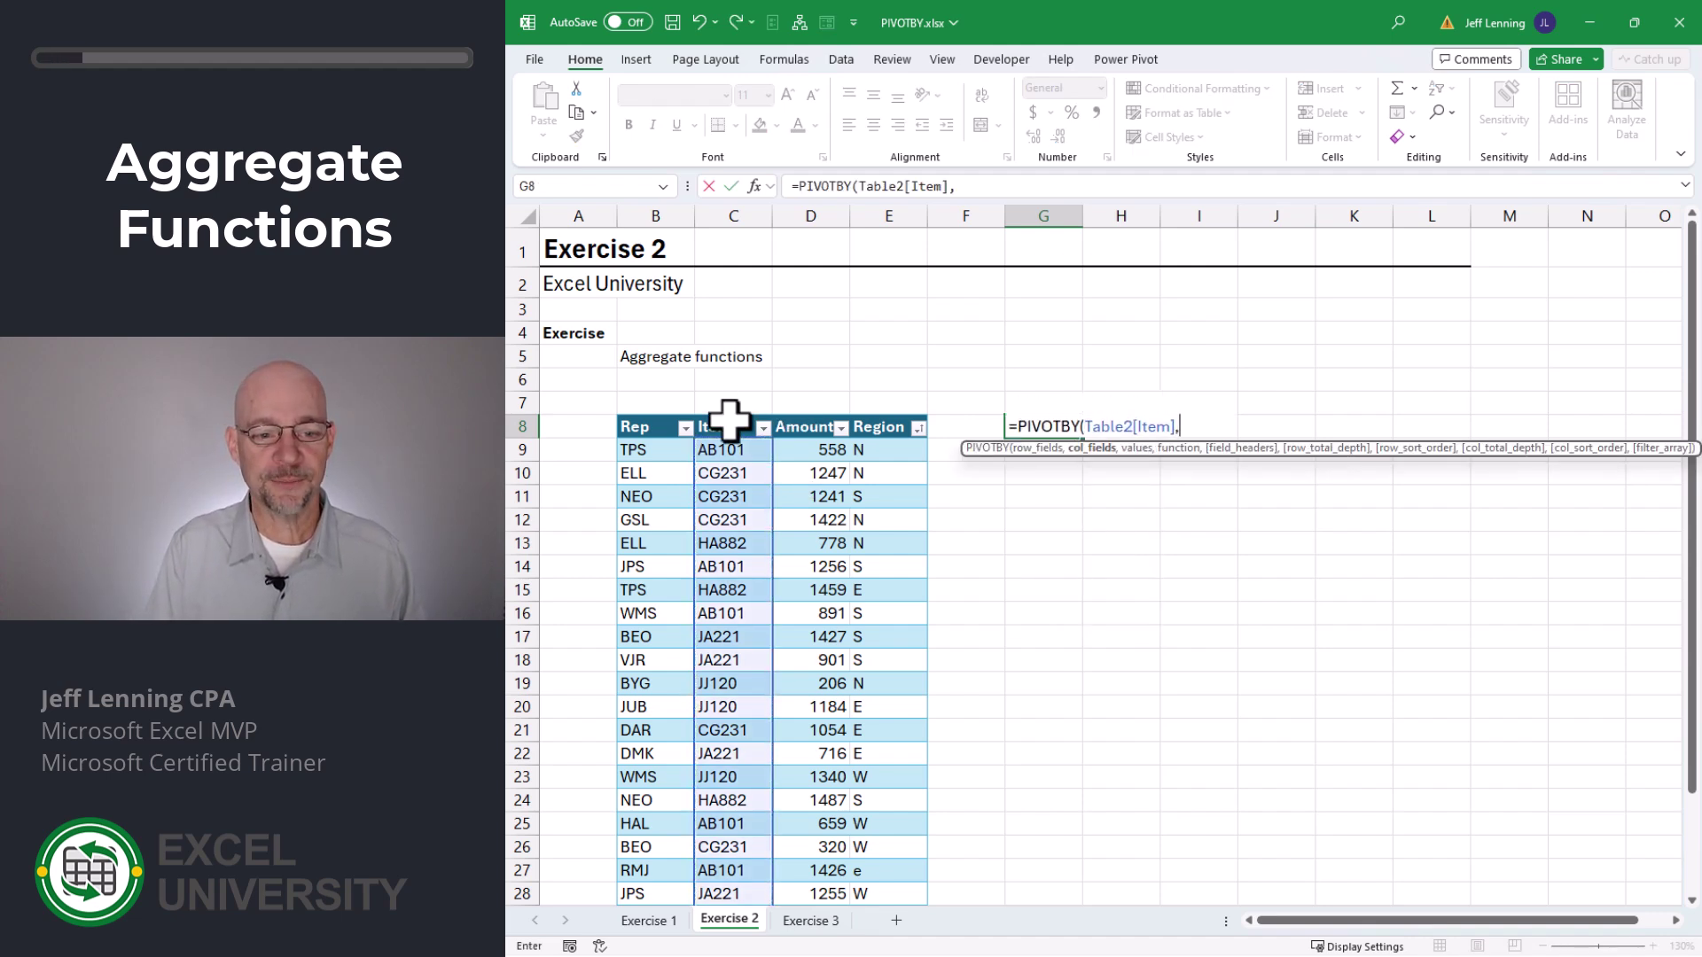
pyautogui.click(873, 415)
pyautogui.write(',')
pyautogui.click(820, 413)
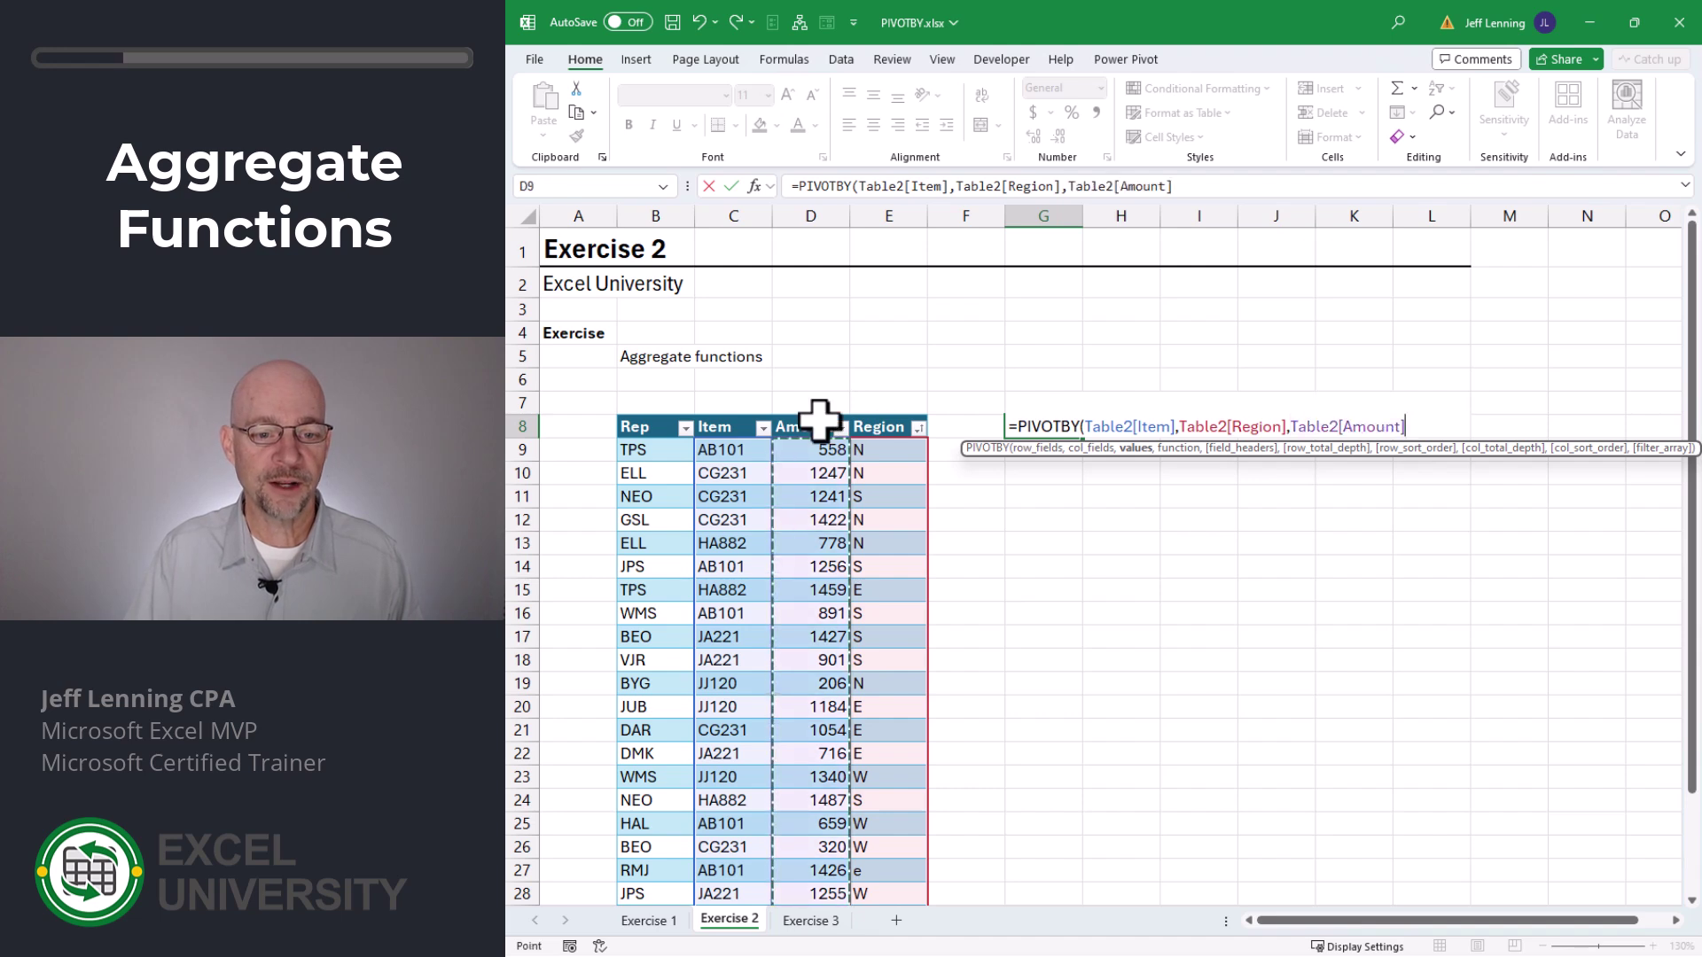
pyautogui.write(',')
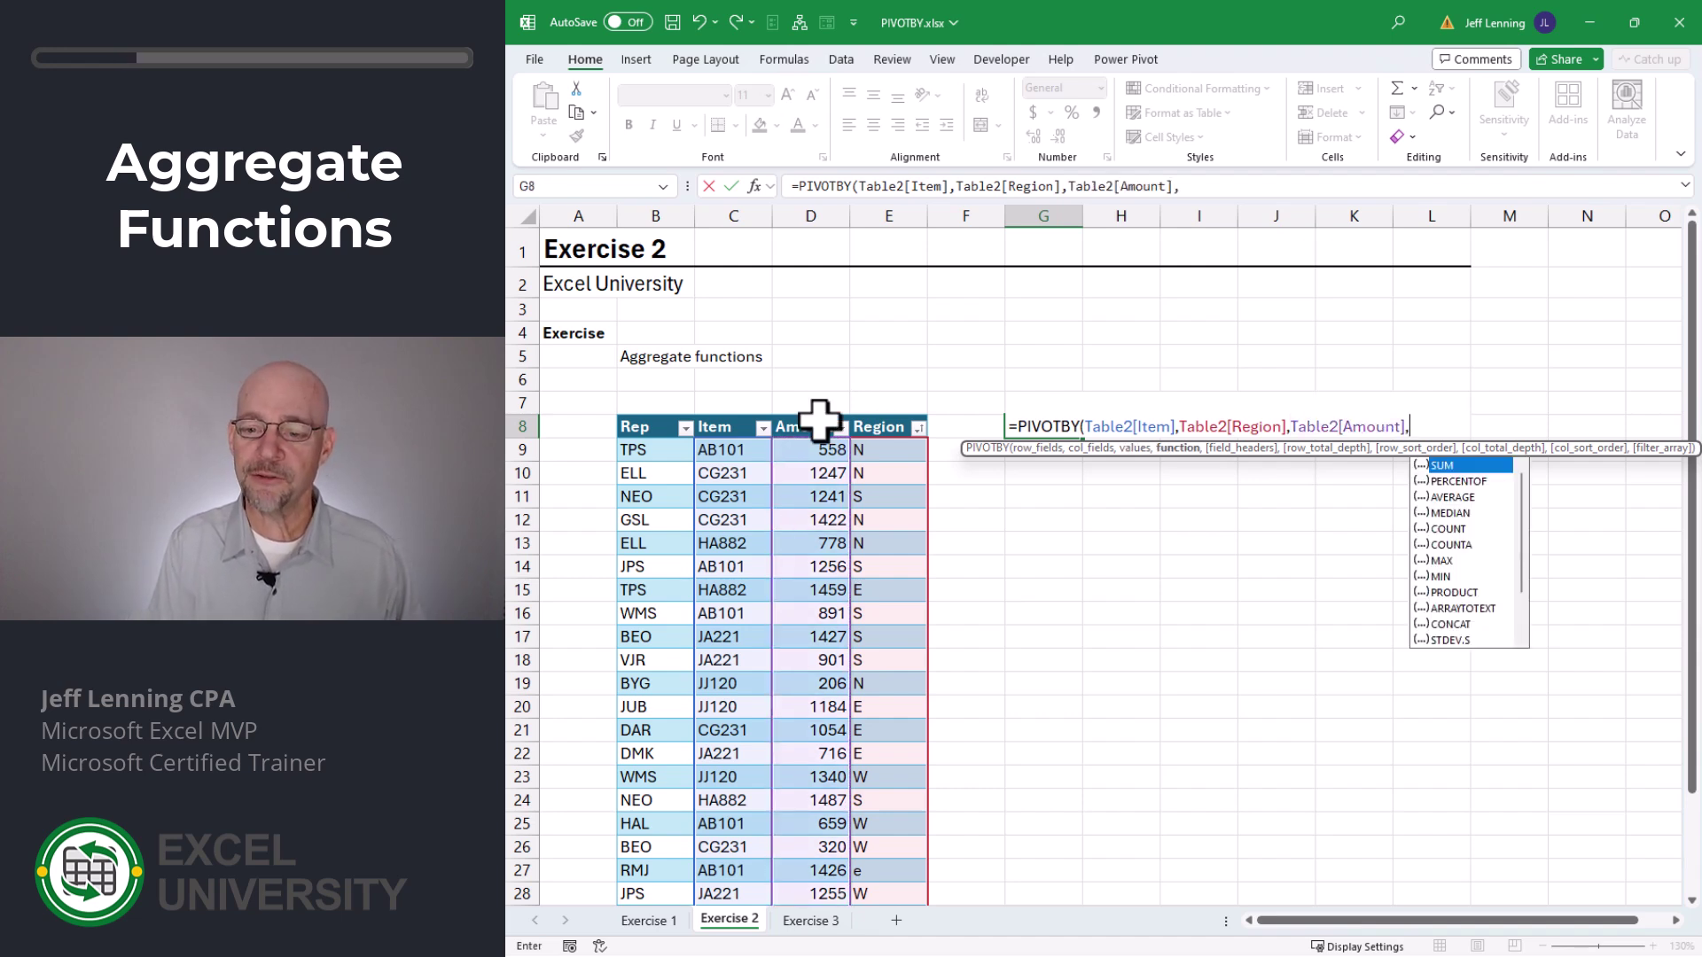
pyautogui.write('sum)')
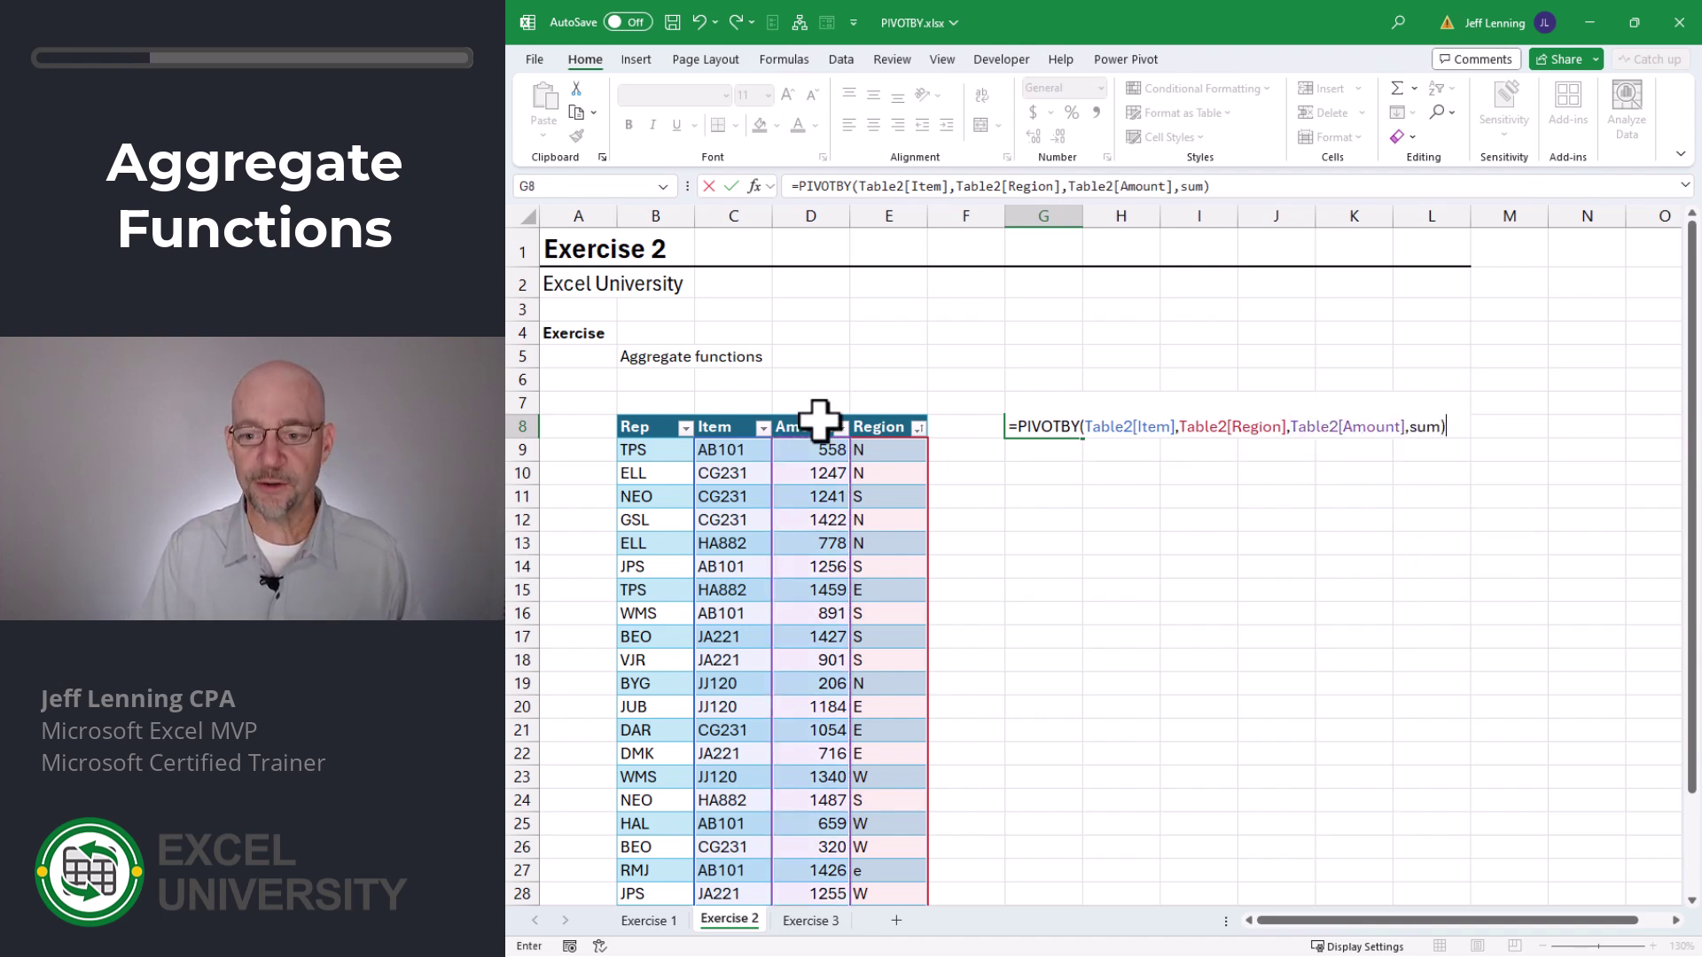
pyautogui.press('Return')
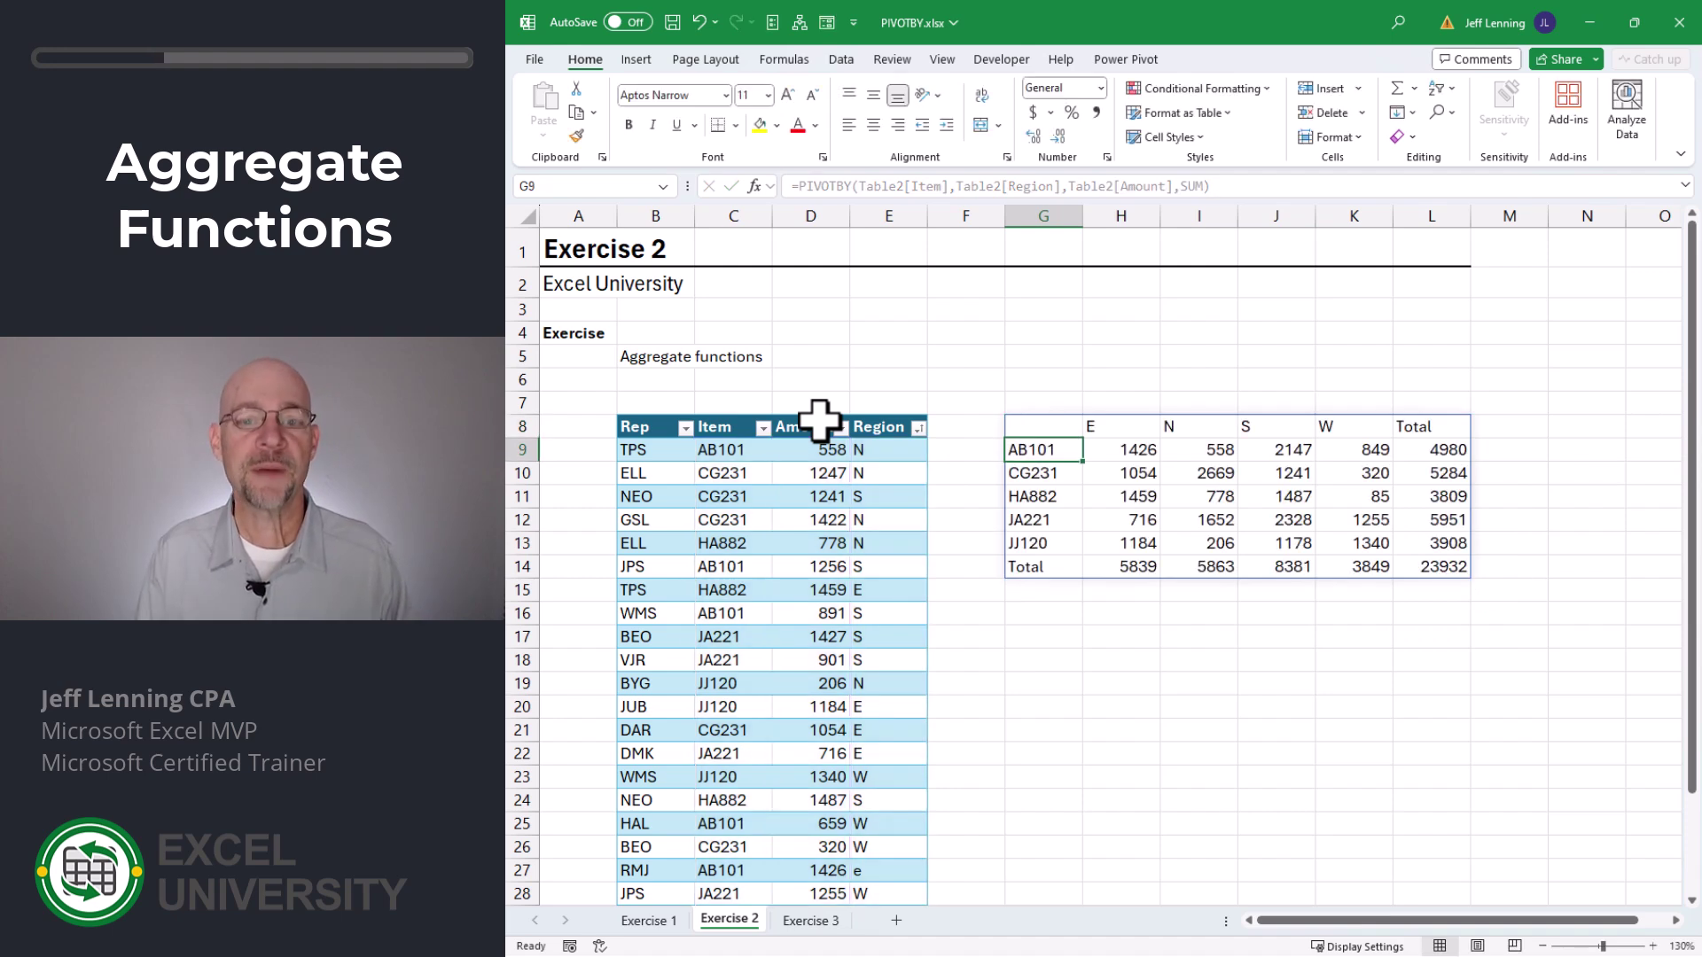
# Change the G8 summary's aggregate from SUM to MIN, then to MAX
pyautogui.press('Up')
pyautogui.press('F2')
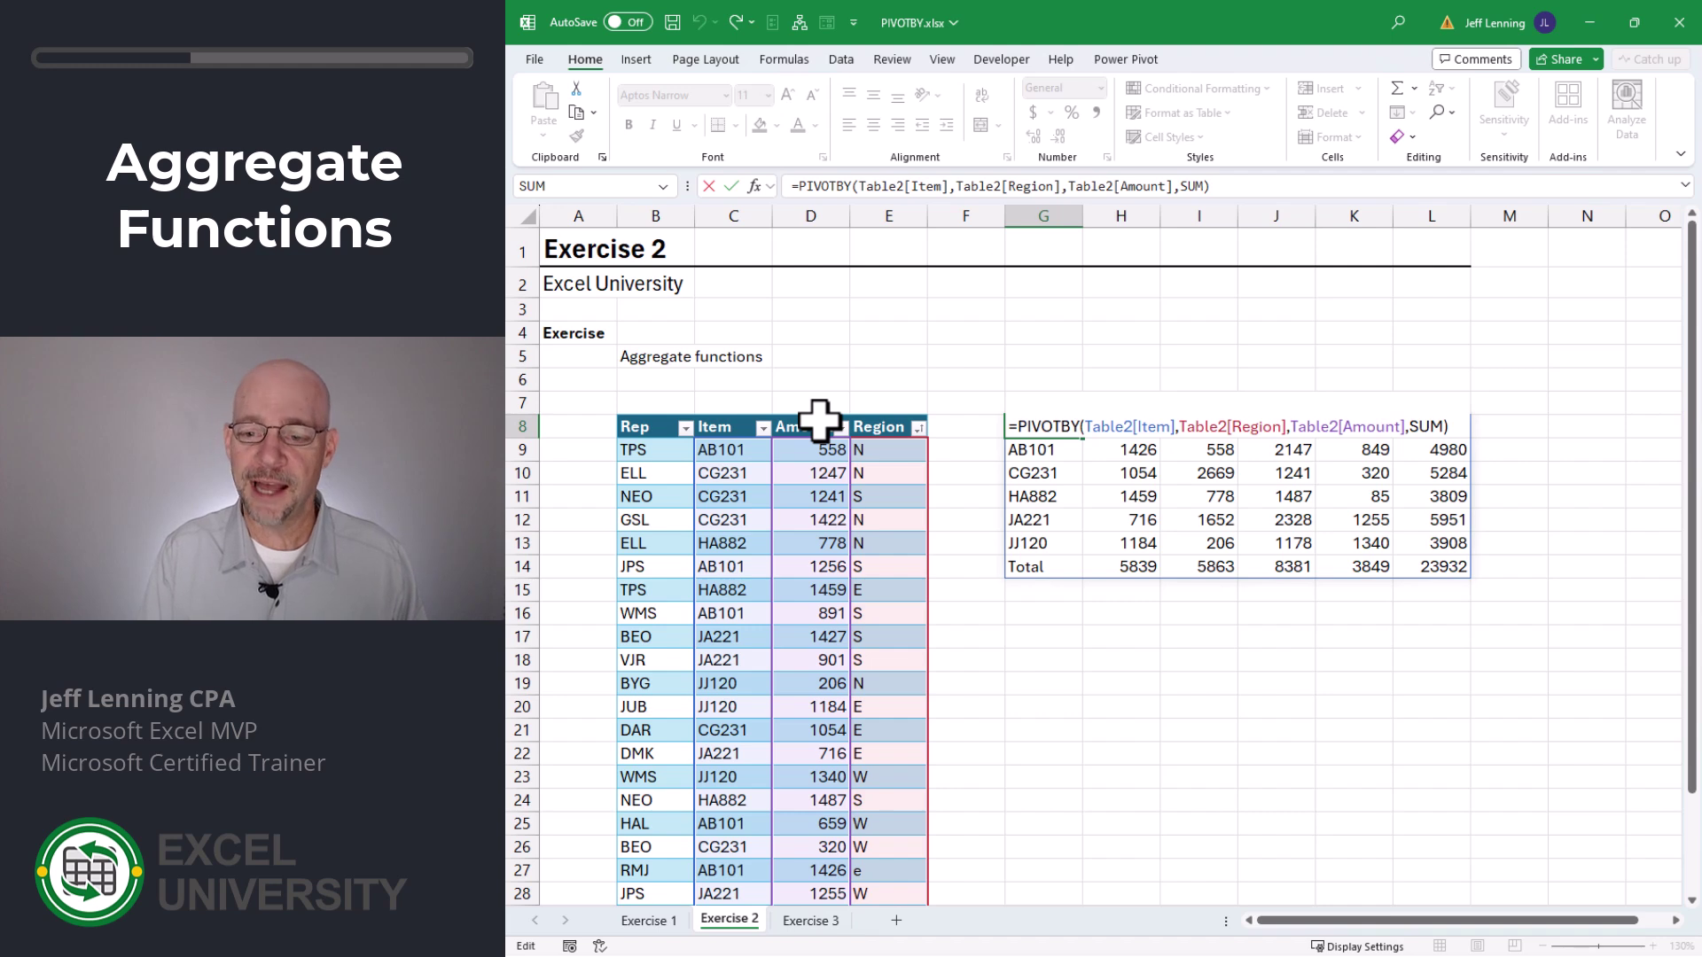
pyautogui.press('BackSpace')
pyautogui.press('BackSpace')
pyautogui.press('BackSpace')
pyautogui.press('BackSpace')
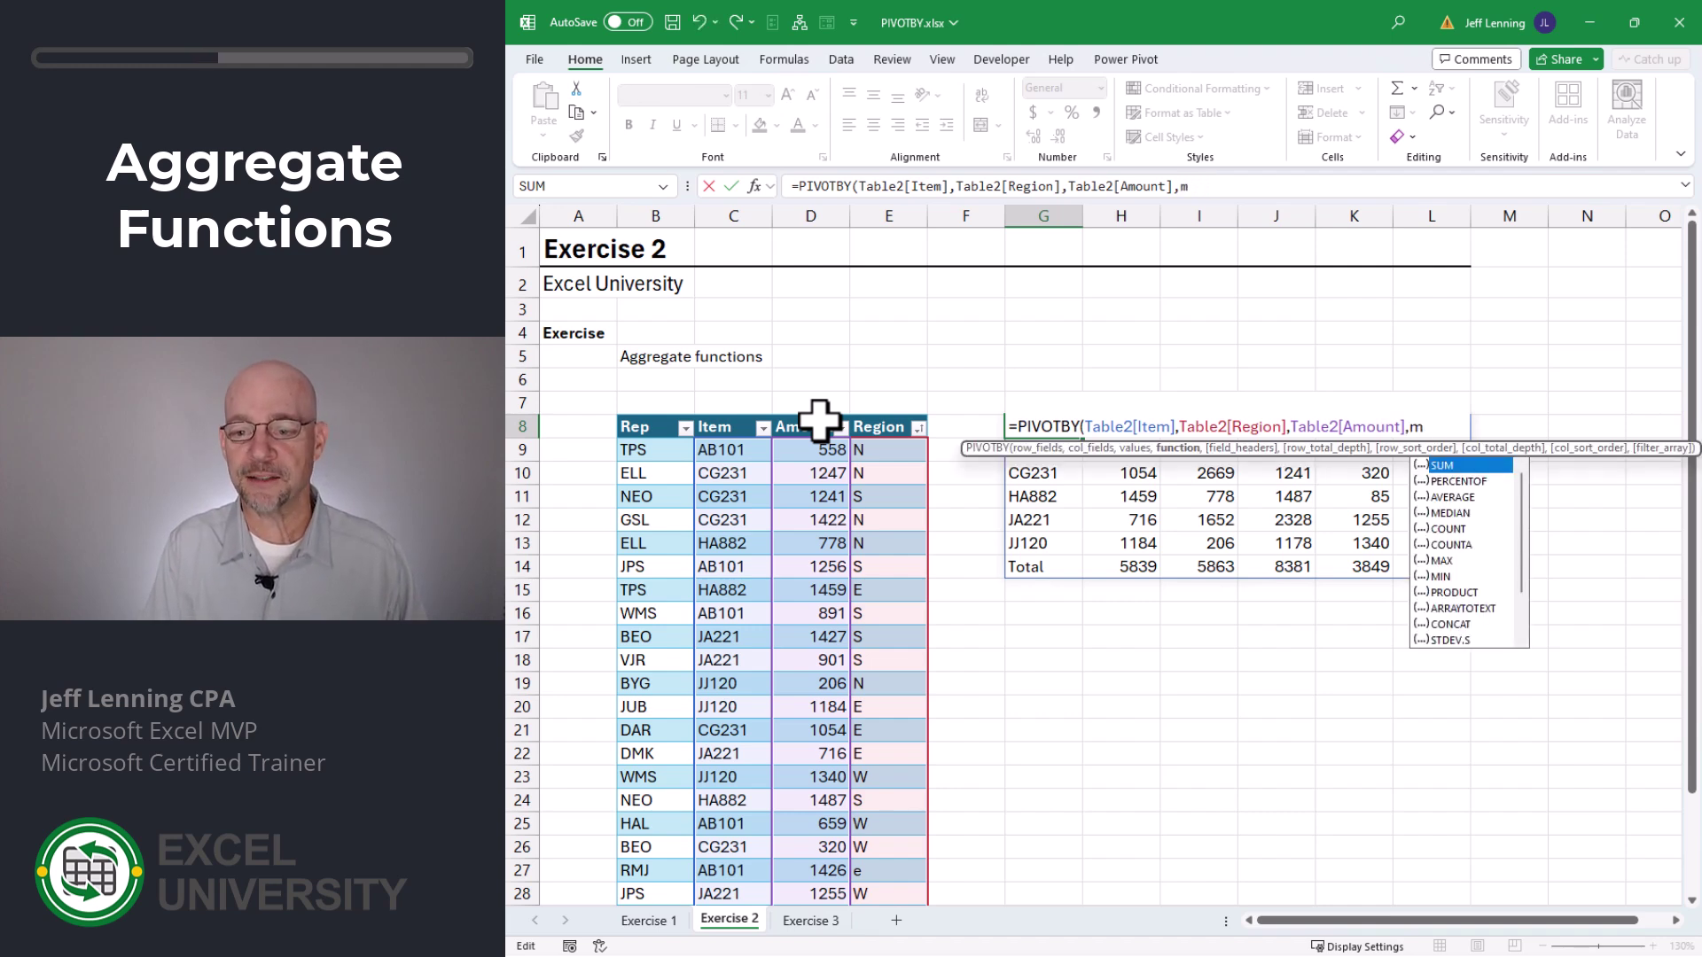
pyautogui.write('MIN)')
pyautogui.hotkey('ctrl', 'Return')
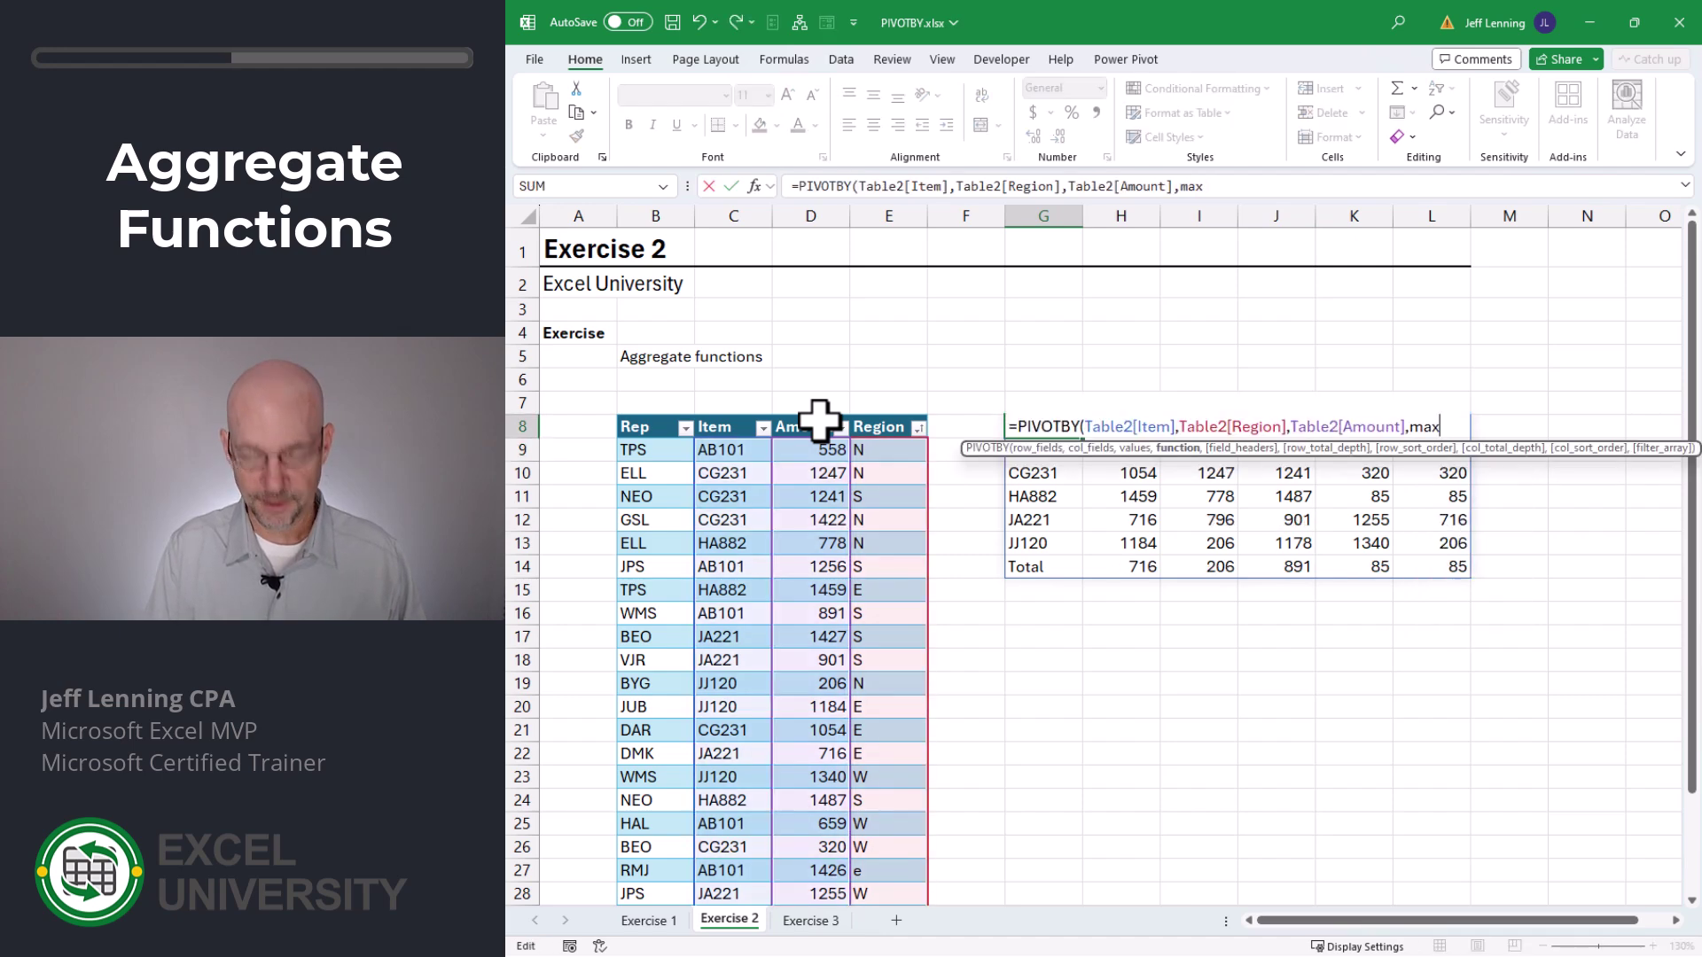
pyautogui.hotkey('ctrl', 'Return')
# Replace MAX with PERCENTOF so each amount shows as a share of the grand total
pyautogui.press('F2')
pyautogui.press('BackSpace')
pyautogui.press('BackSpace')
pyautogui.press('BackSpace')
pyautogui.press('BackSpace')
pyautogui.press('Up')
pyautogui.press('Tab')
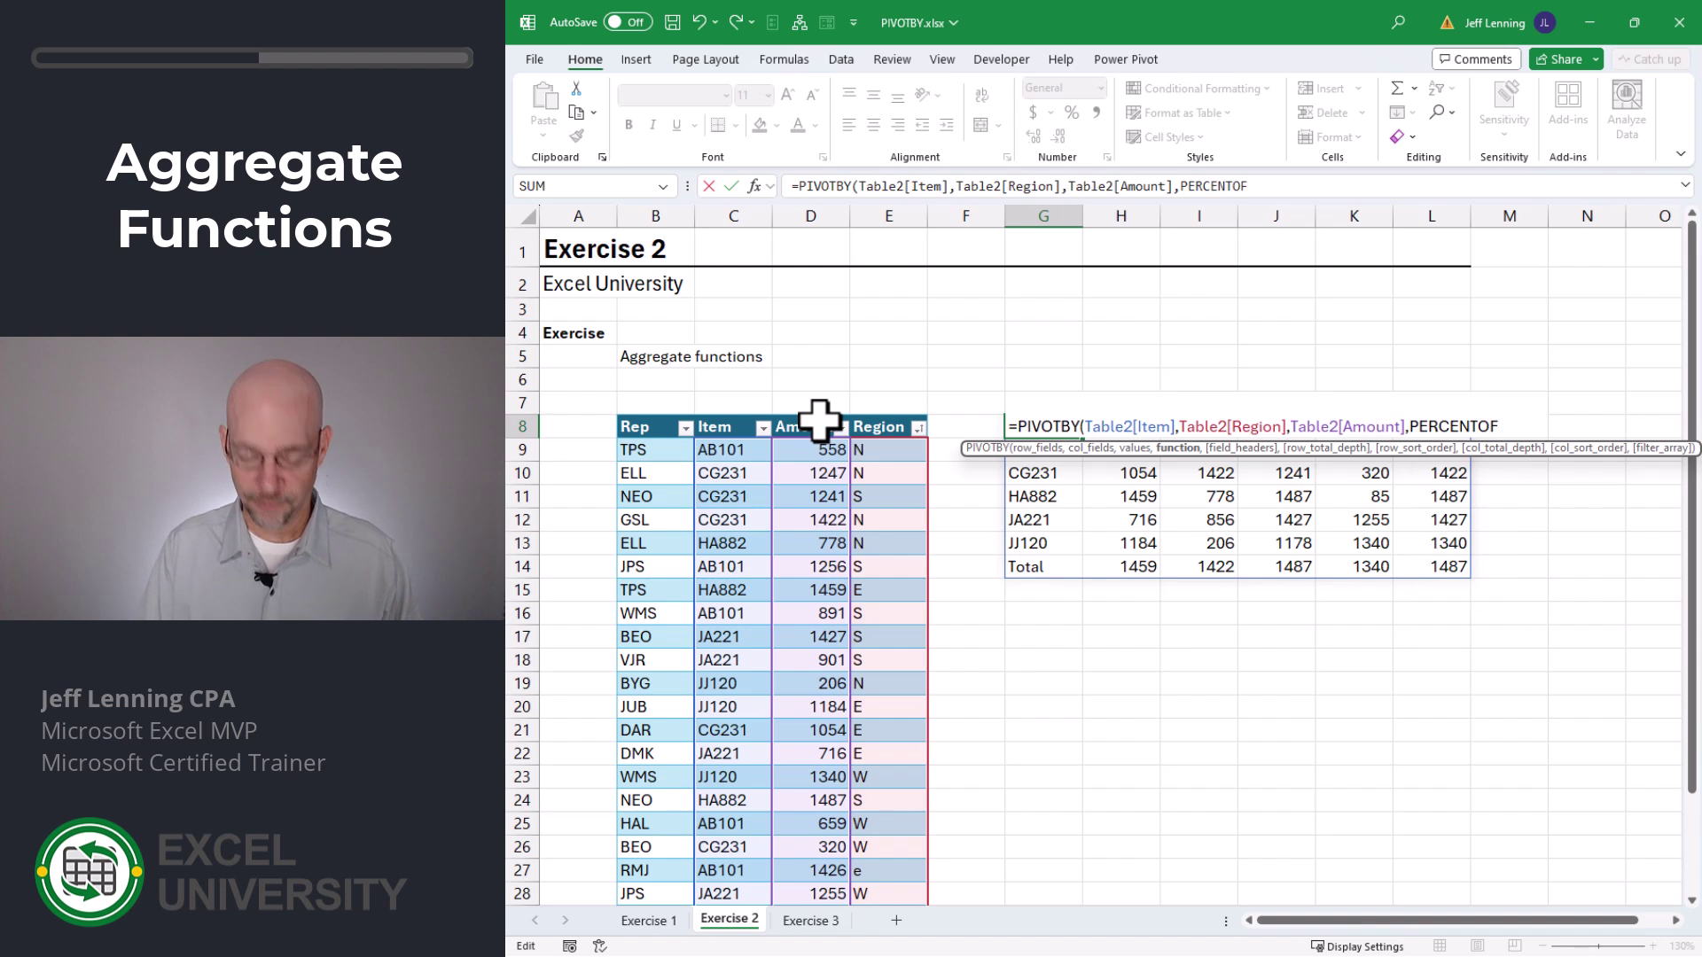
pyautogui.write(')')
pyautogui.press('Return')
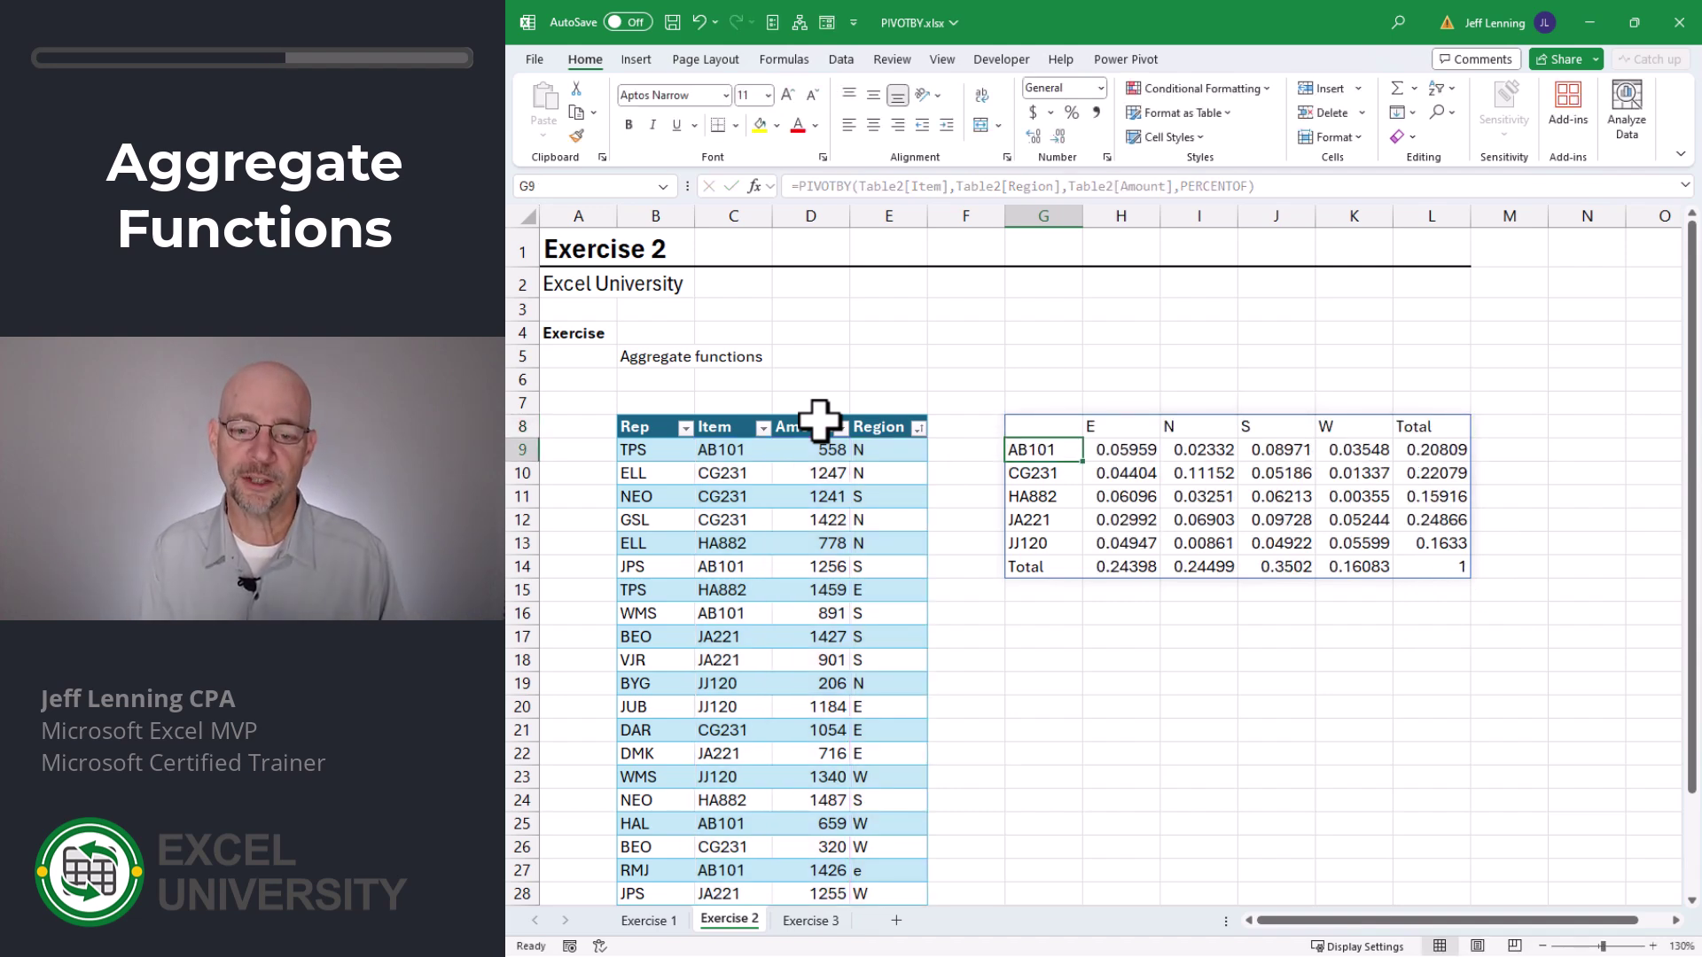
pyautogui.press('Up')
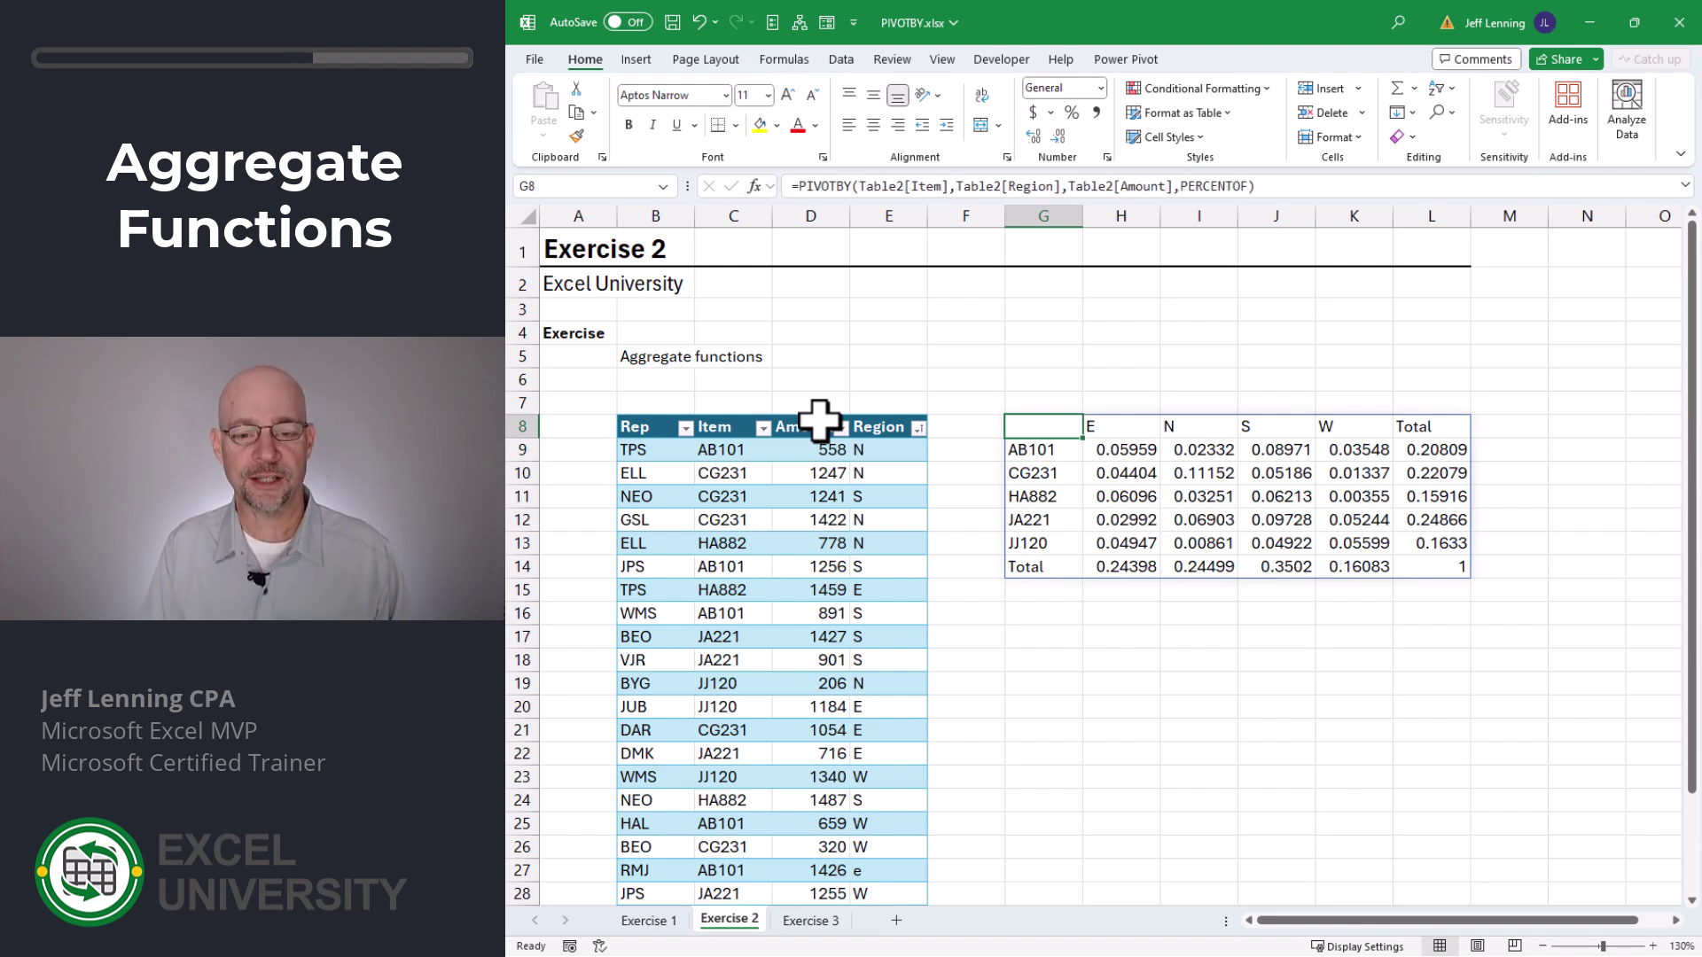
# Replace G8 with a PIVOTBY summing Amount by Rep and Item, with Region across
pyautogui.press('Delete')
pyautogui.write('=pi')
pyautogui.press('Tab')
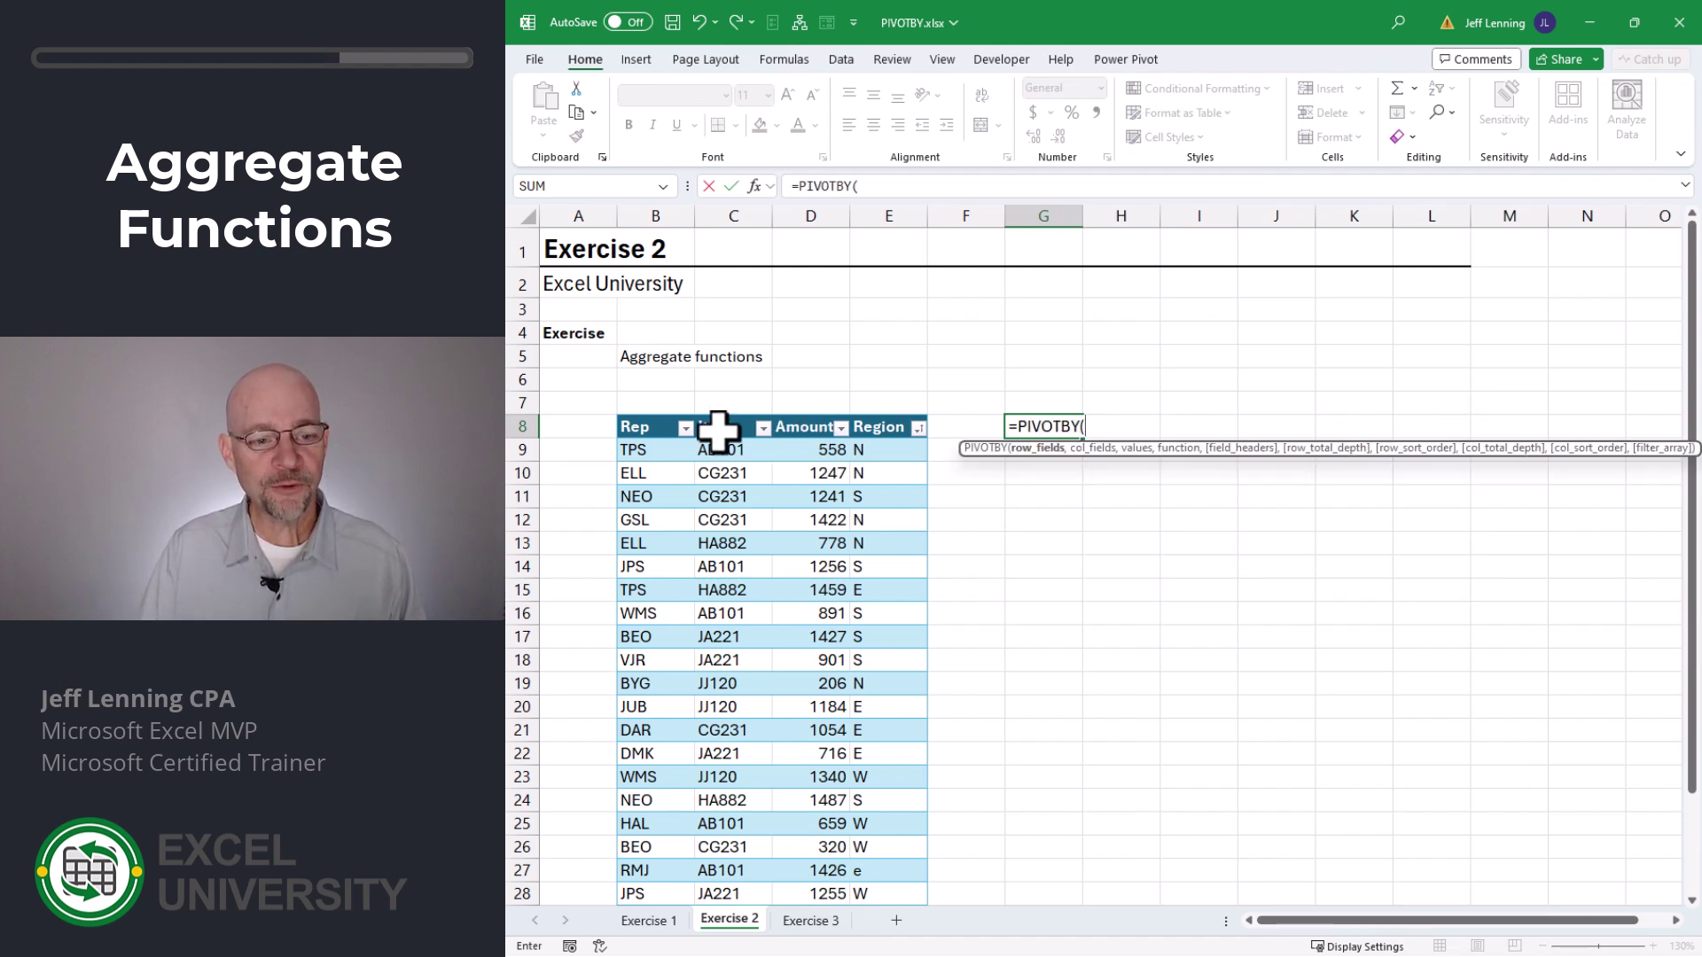
pyautogui.moveTo(657, 416); pyautogui.dragTo(719, 415)
pyautogui.write(',')
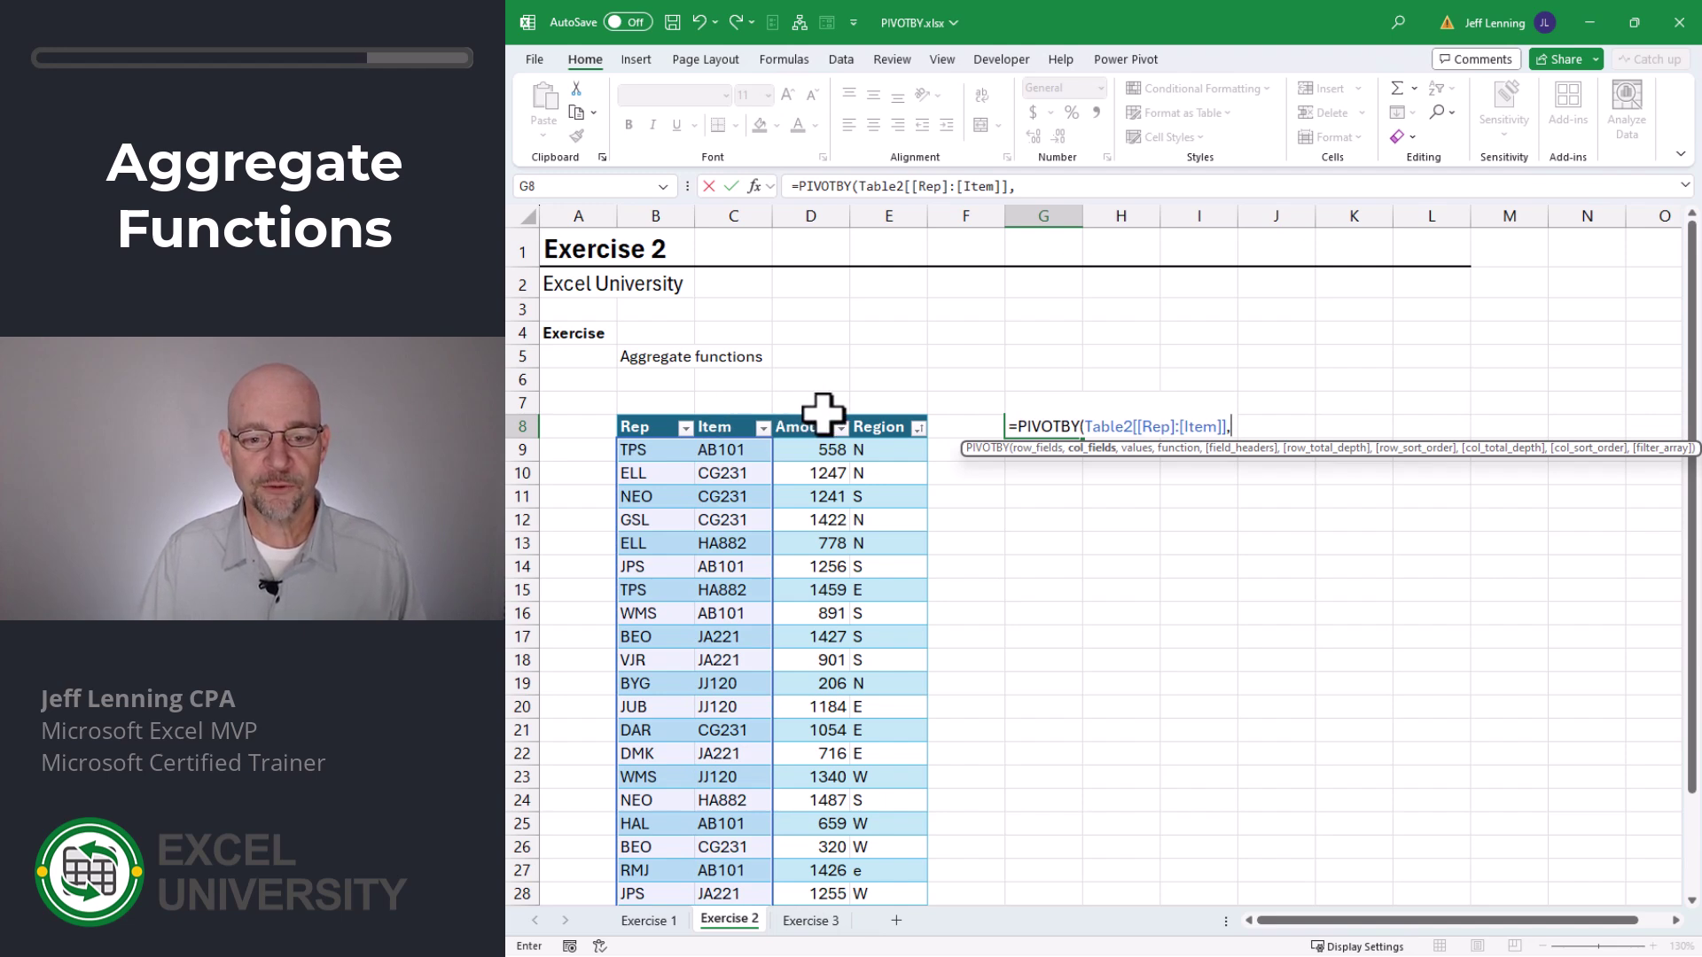
pyautogui.click(866, 419)
pyautogui.write(',')
pyautogui.click(831, 419)
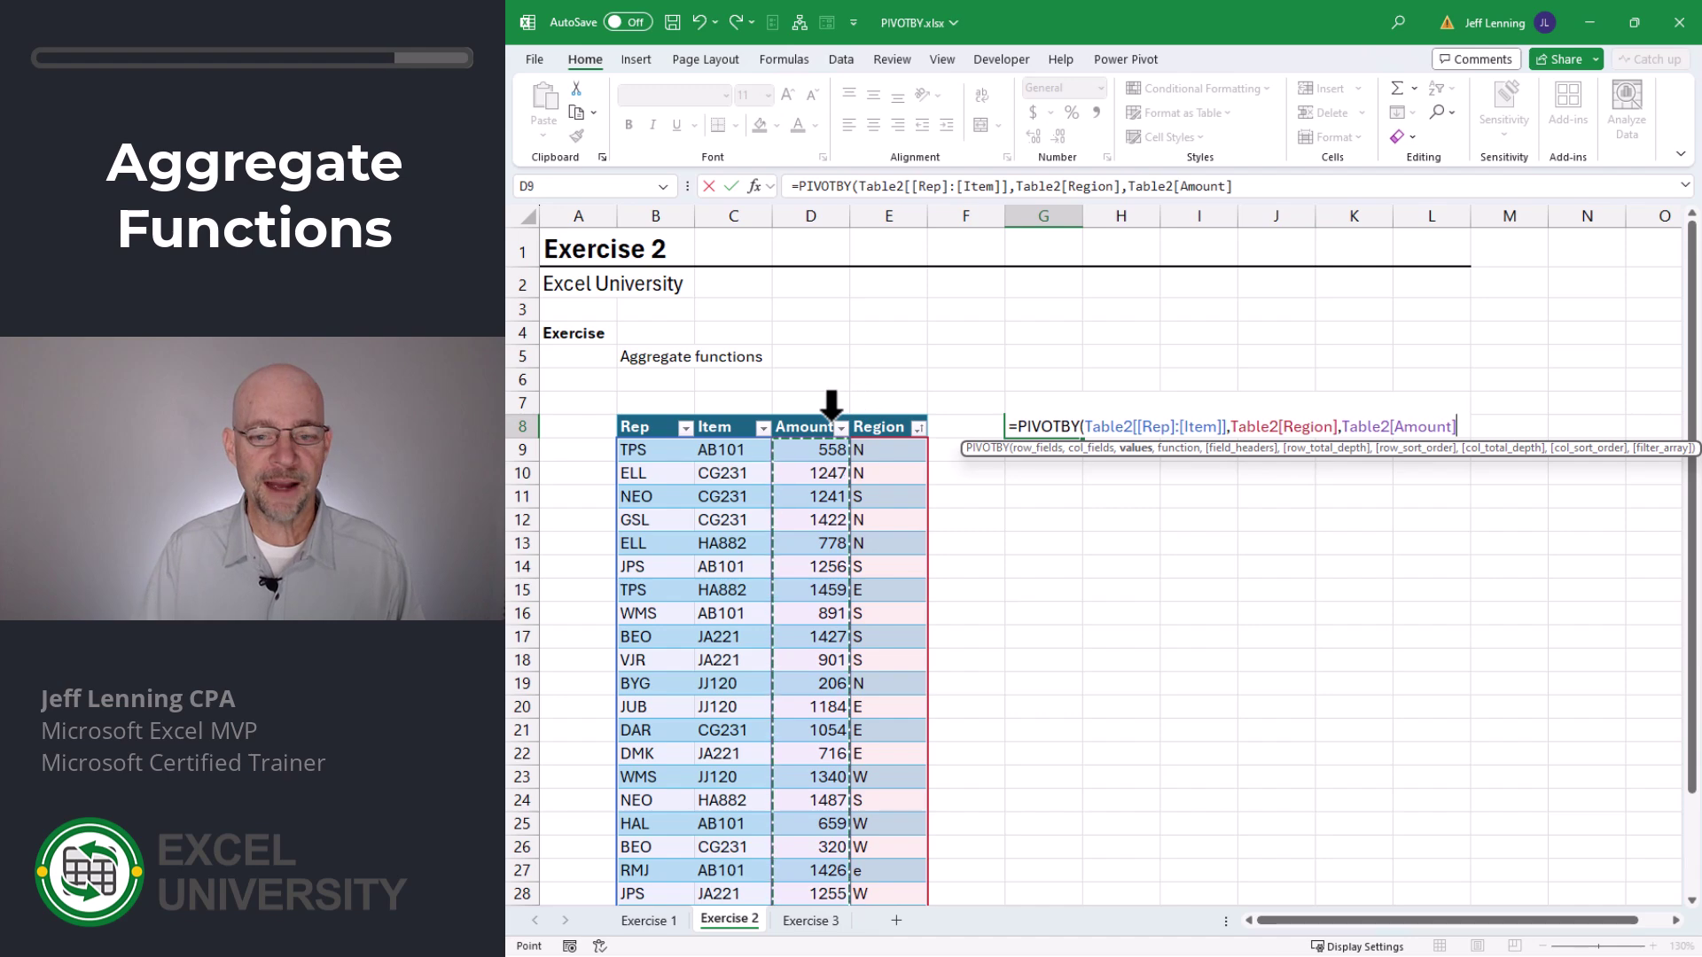
pyautogui.write(',sum)')
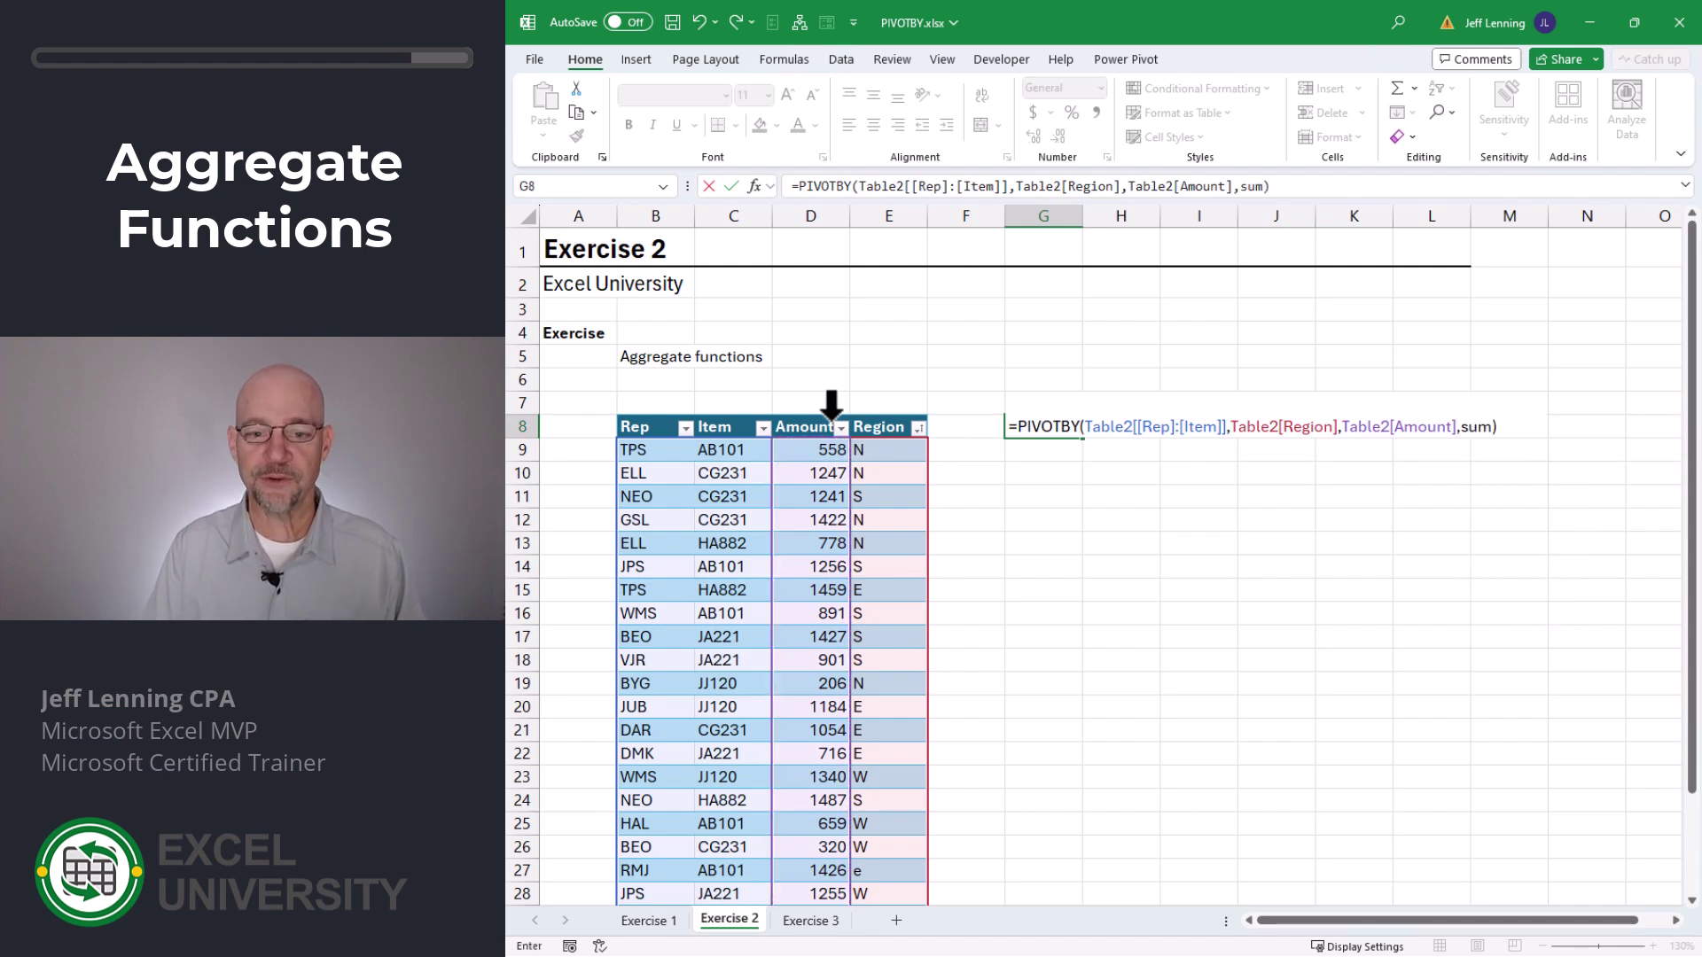
pyautogui.press('Return')
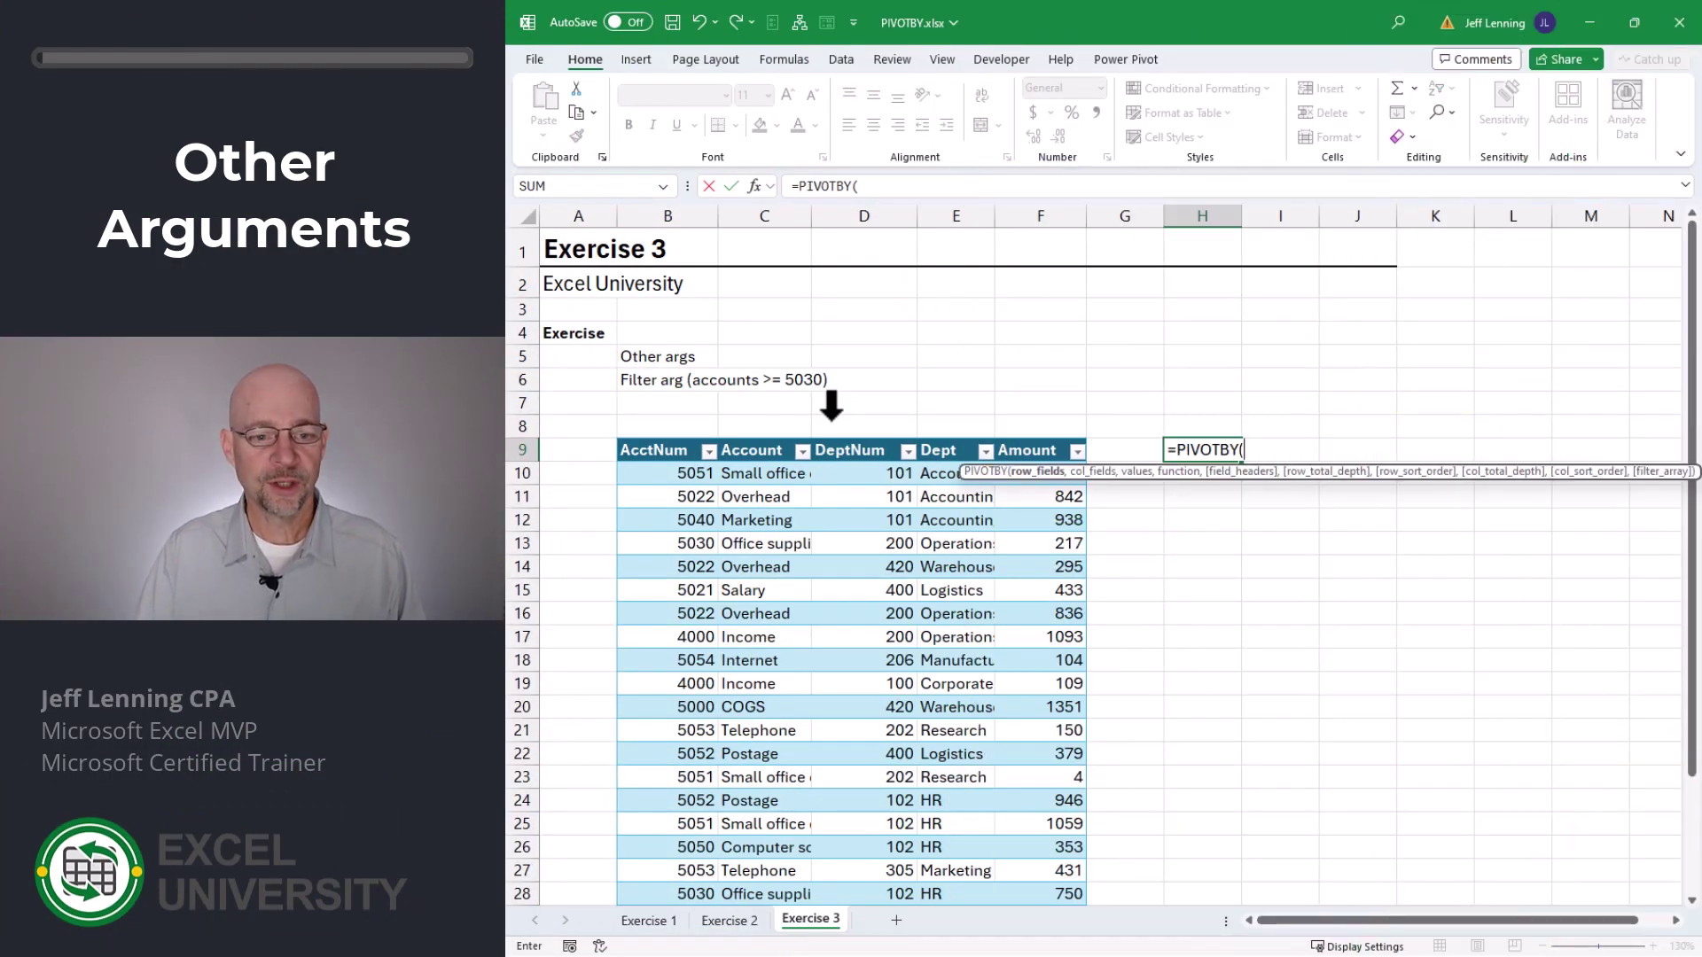
# In H9, use PIVOTBY to sum Amount by AcctNum and Account, totalling 14131
pyautogui.moveTo(679, 441); pyautogui.dragTo(746, 440)
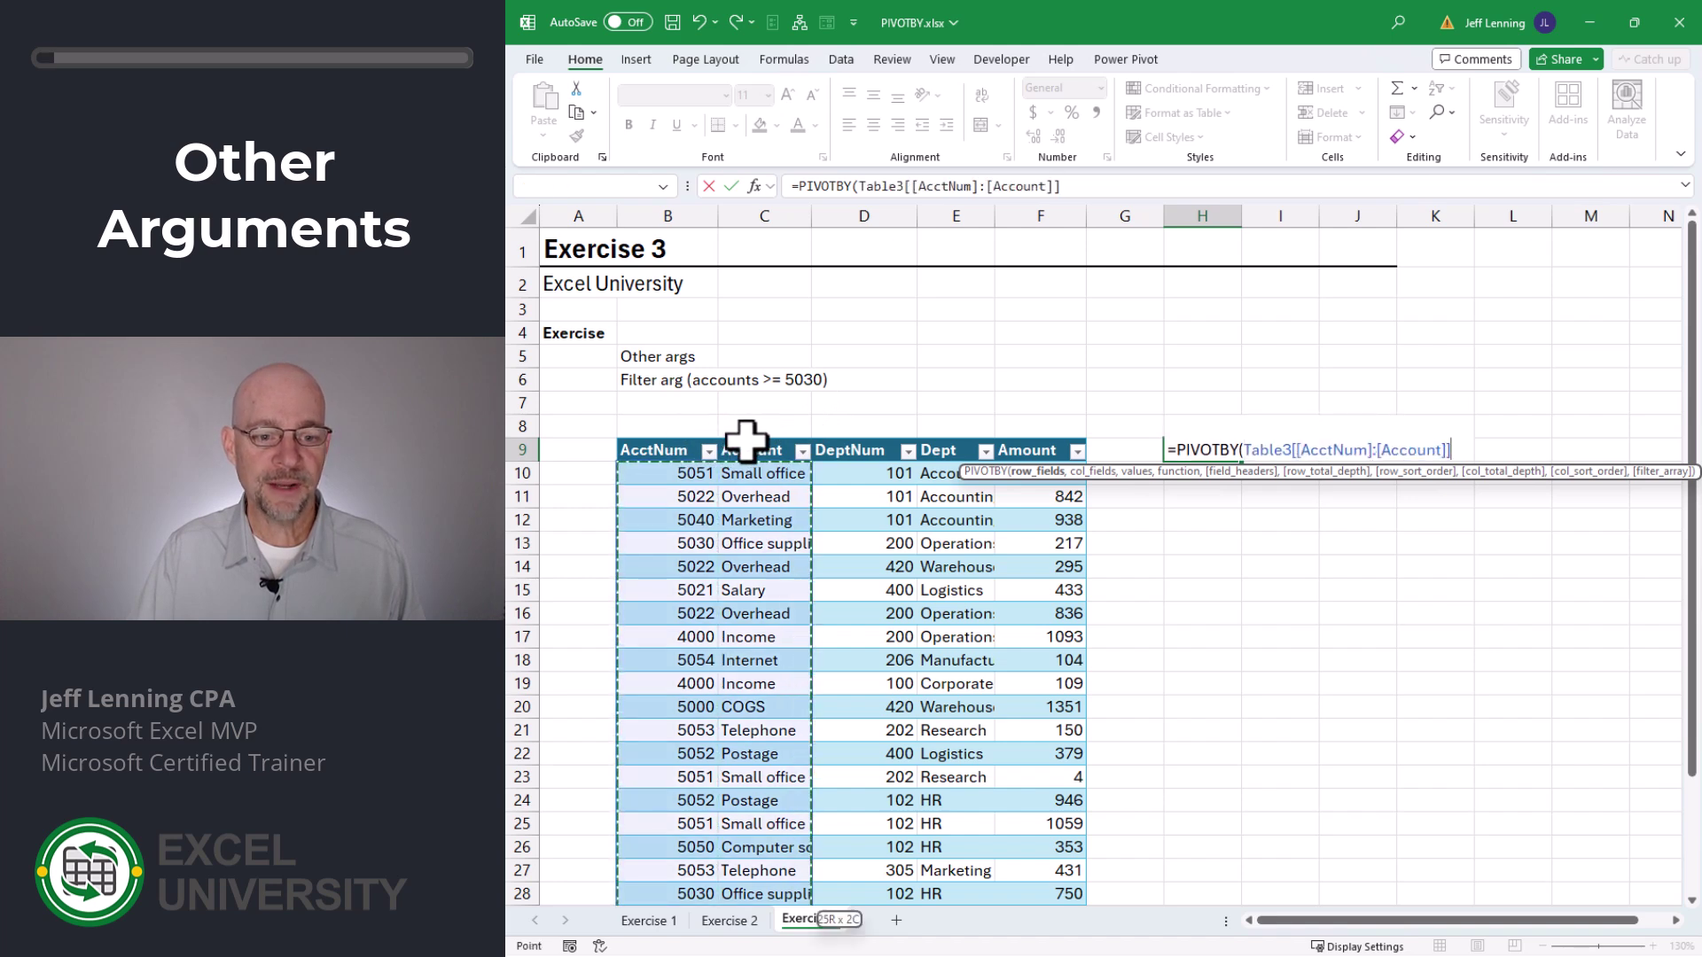
pyautogui.write(',')
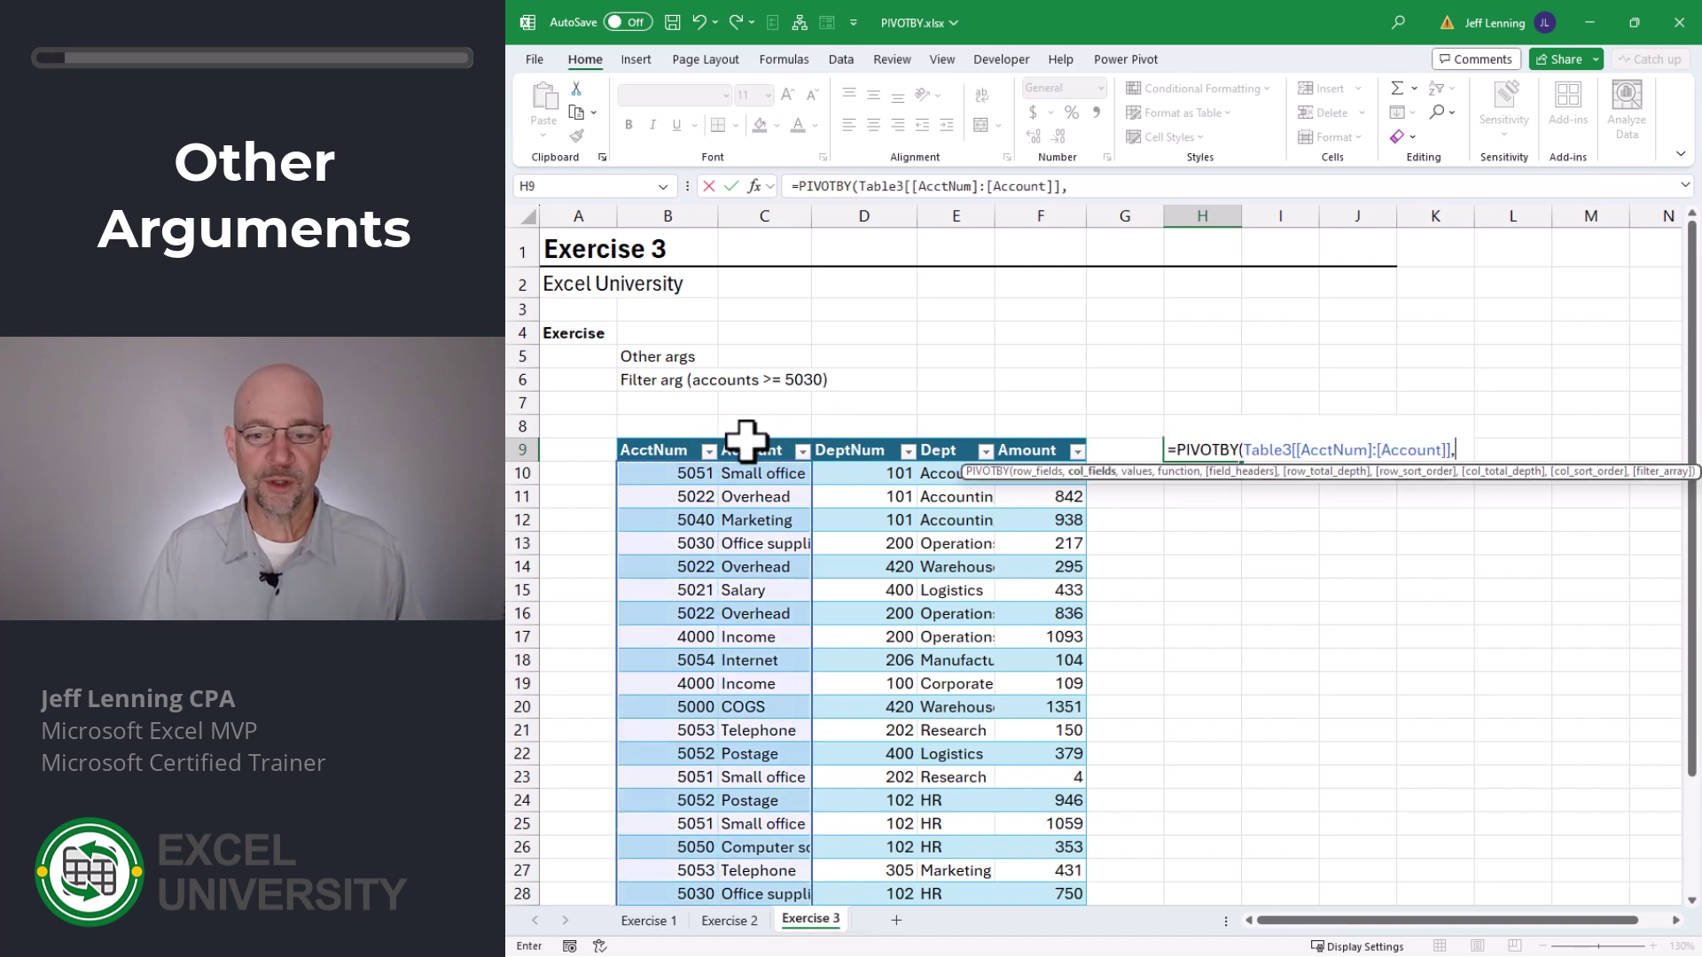
pyautogui.write(',')
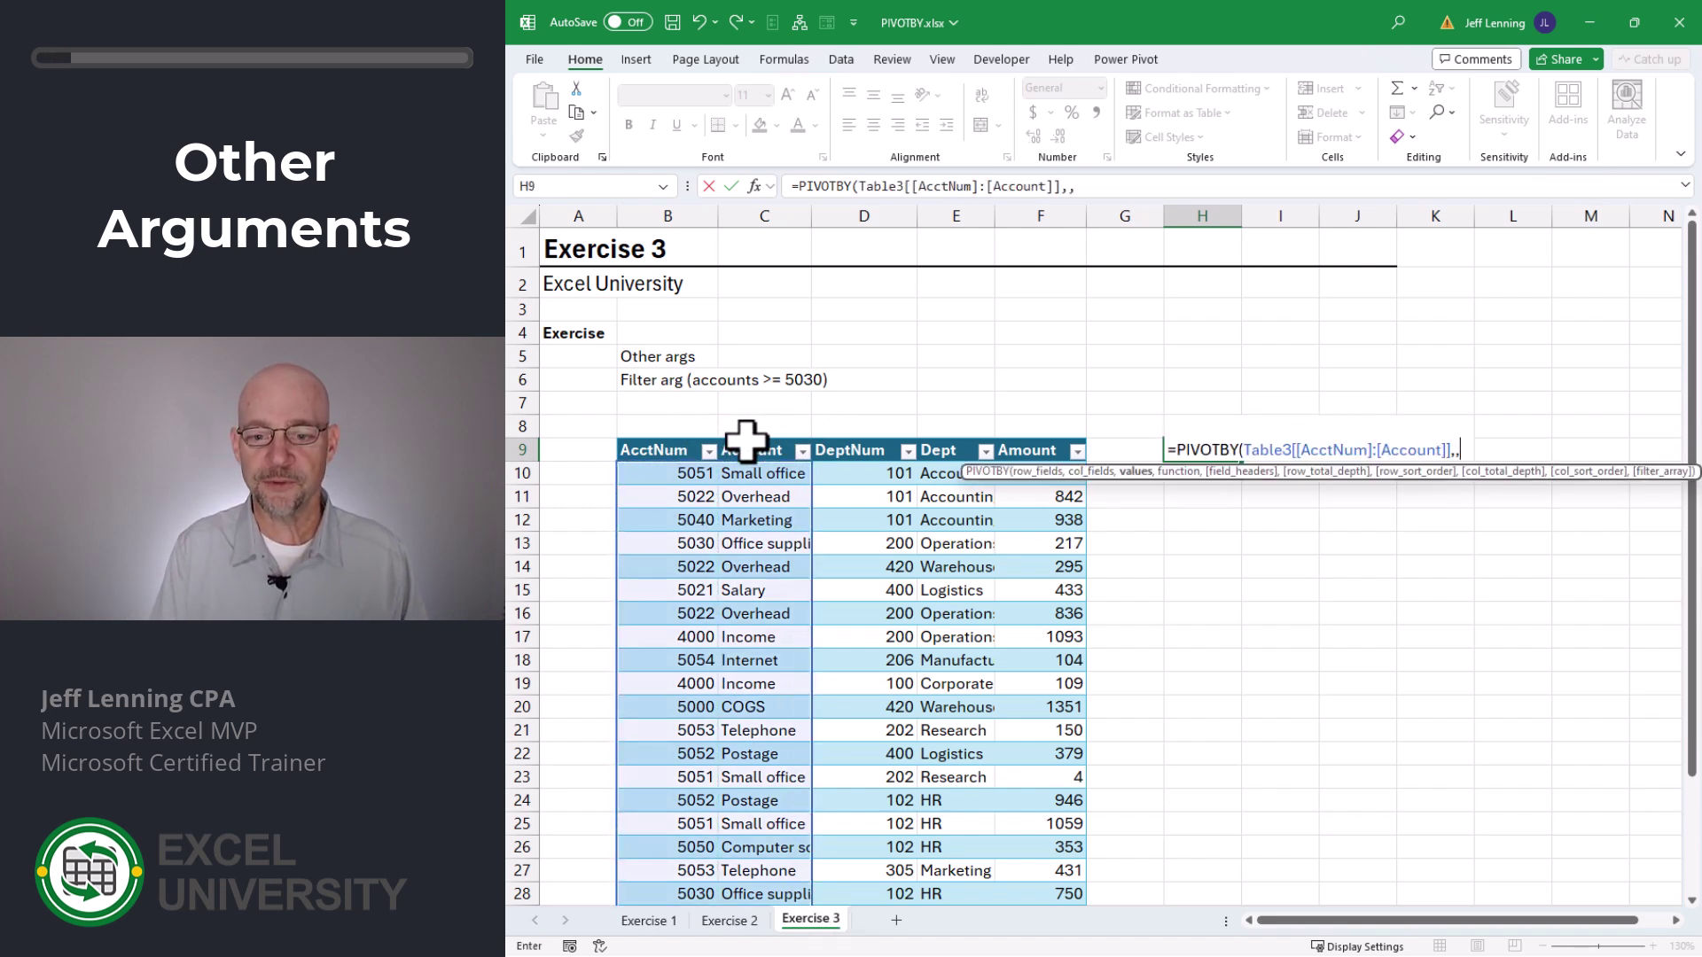
pyautogui.click(1018, 436)
pyautogui.write(',sum')
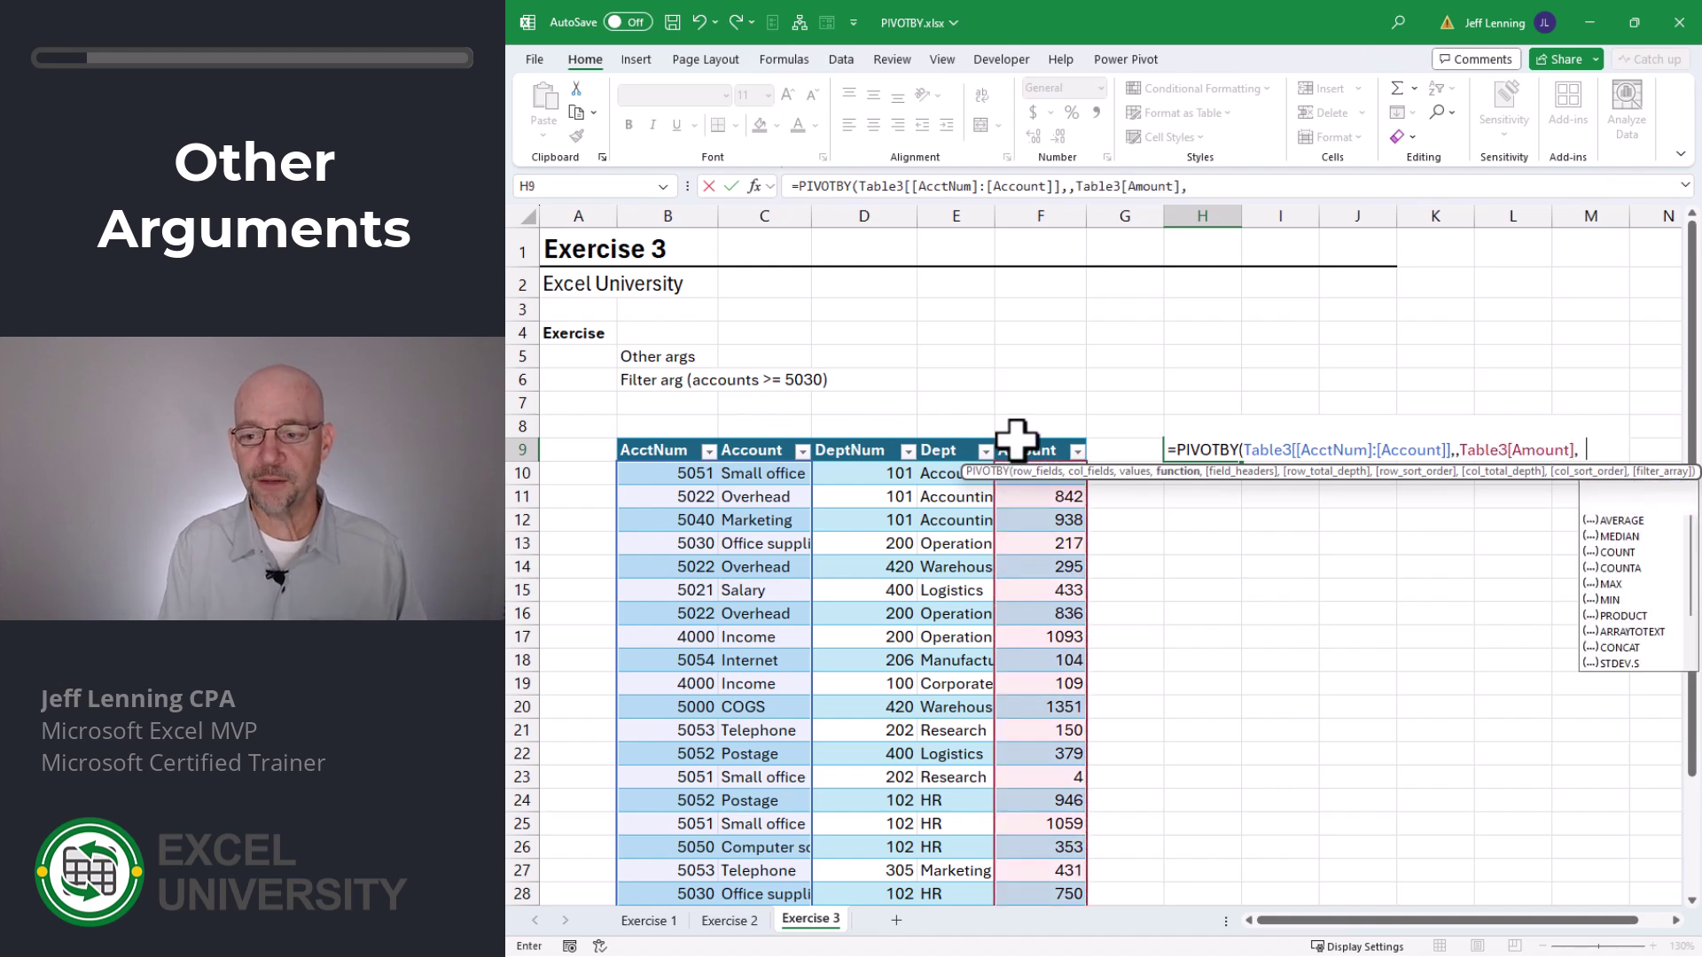
pyautogui.press('Tab')
pyautogui.press('Return')
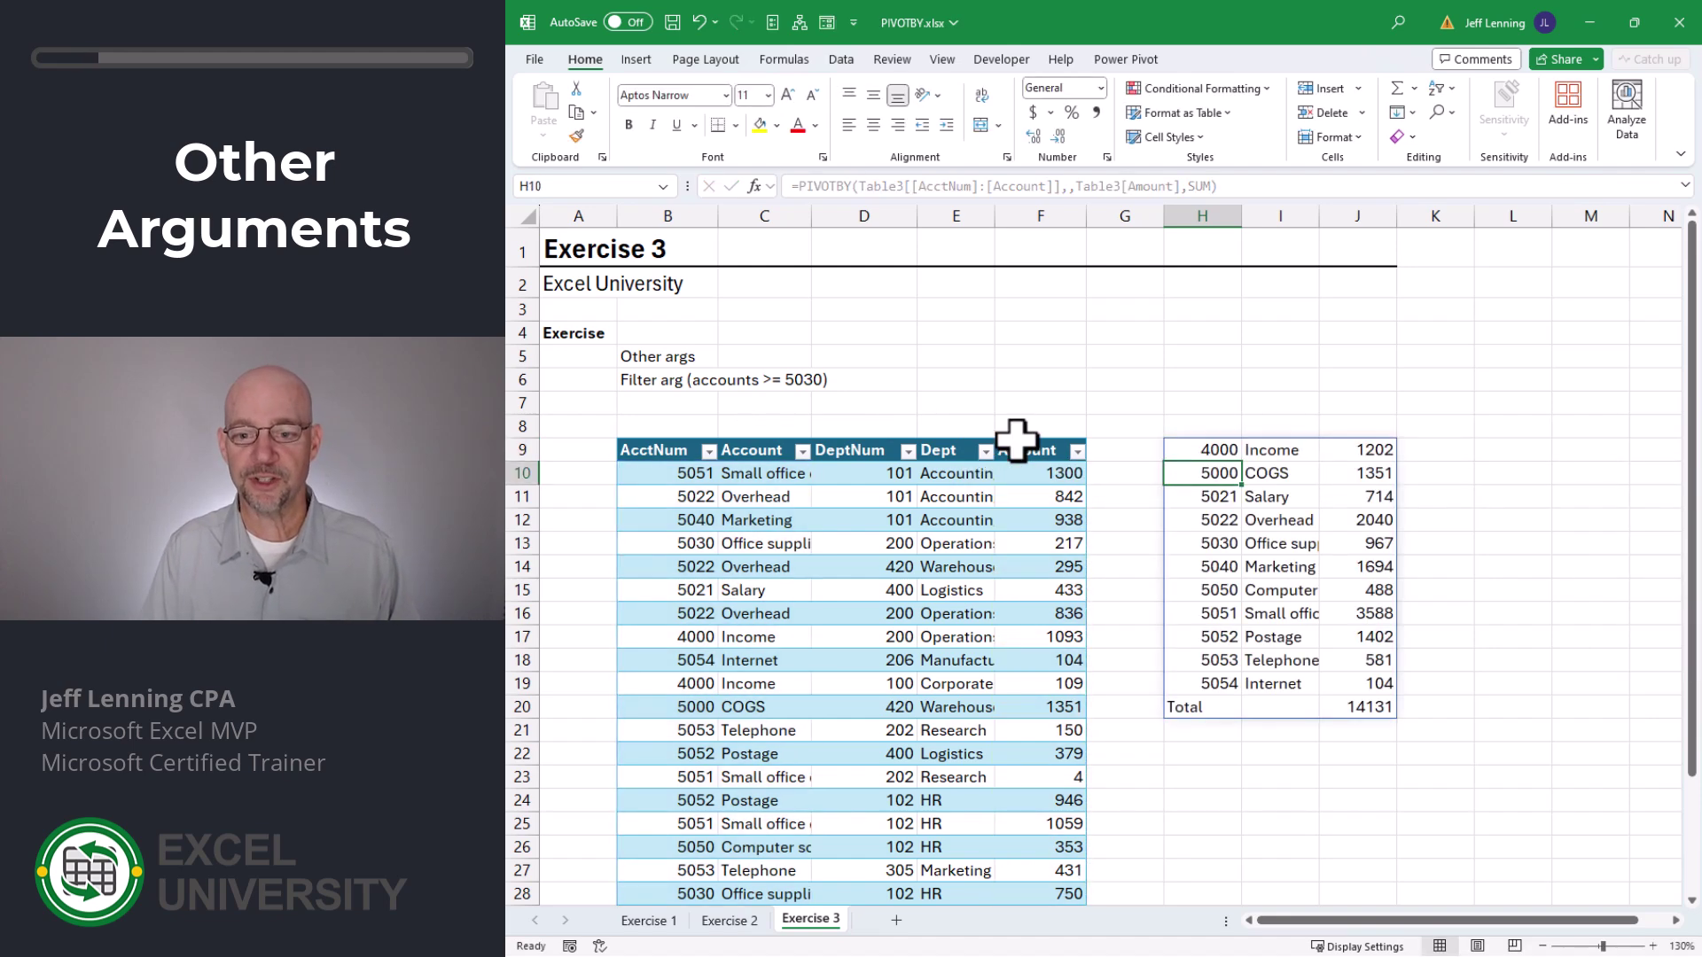
pyautogui.press('Up')
pyautogui.press('F2')
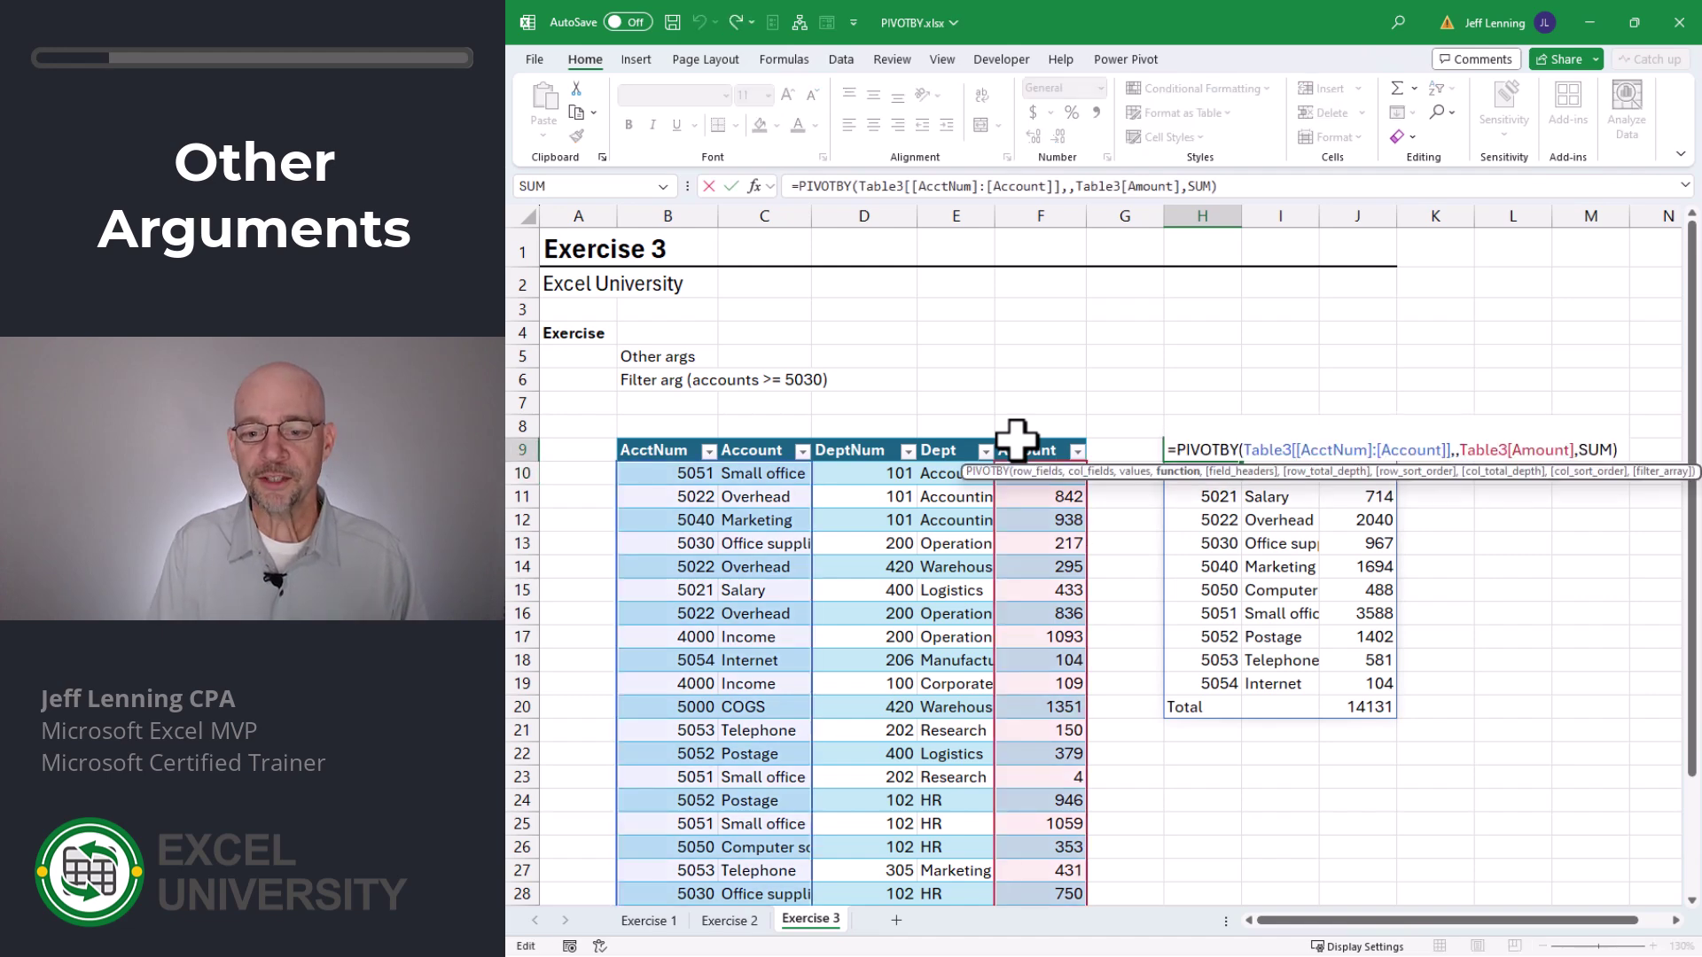
# Set the H9 PIVOTBY field headers to 0 (no header) and row totals to 0 (none)
pyautogui.write(',')
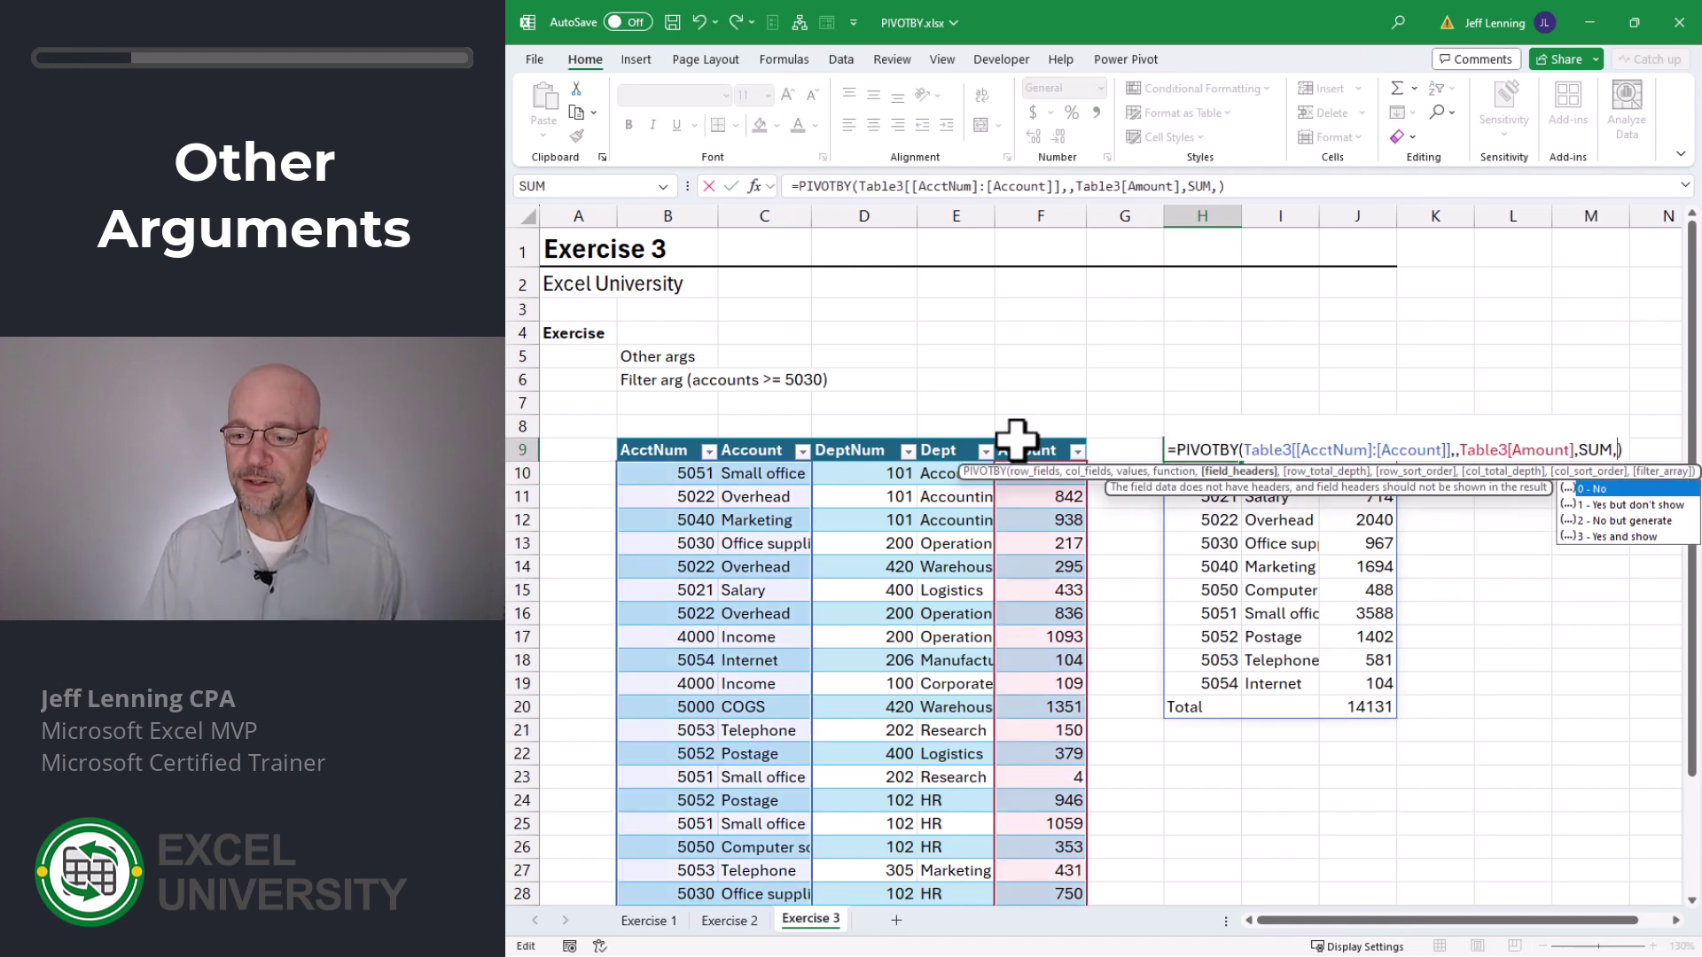
pyautogui.press('Down')
pyautogui.press('Down')
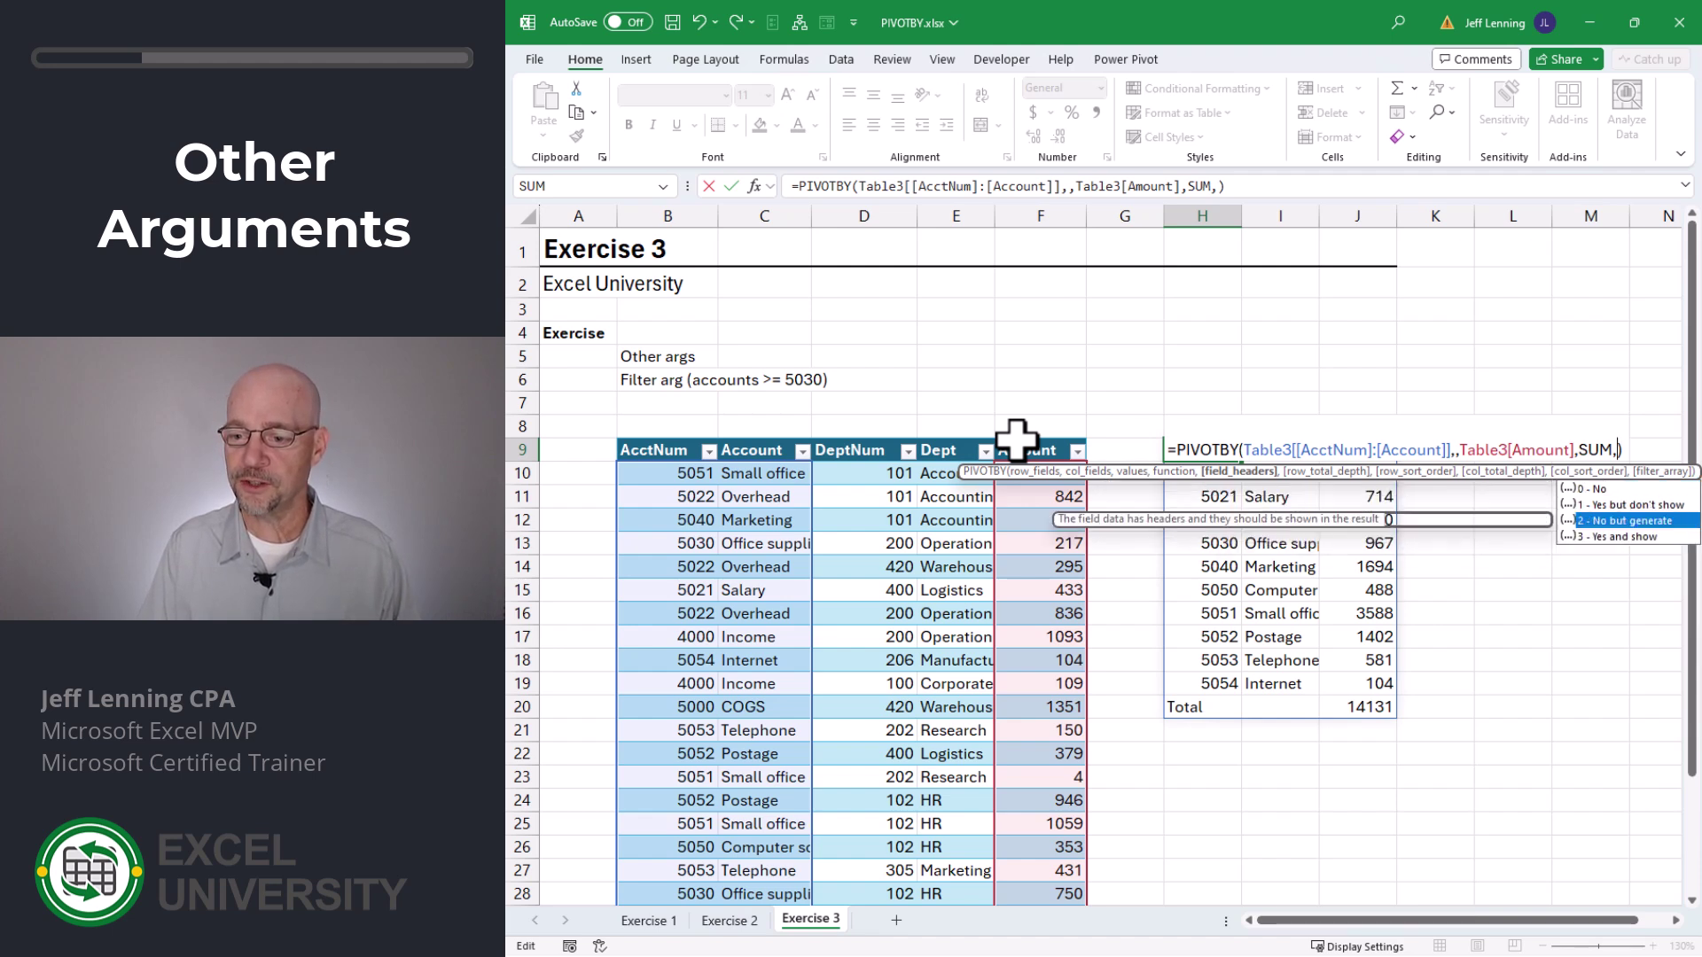
pyautogui.press('Up')
pyautogui.press('Up')
pyautogui.write('0')
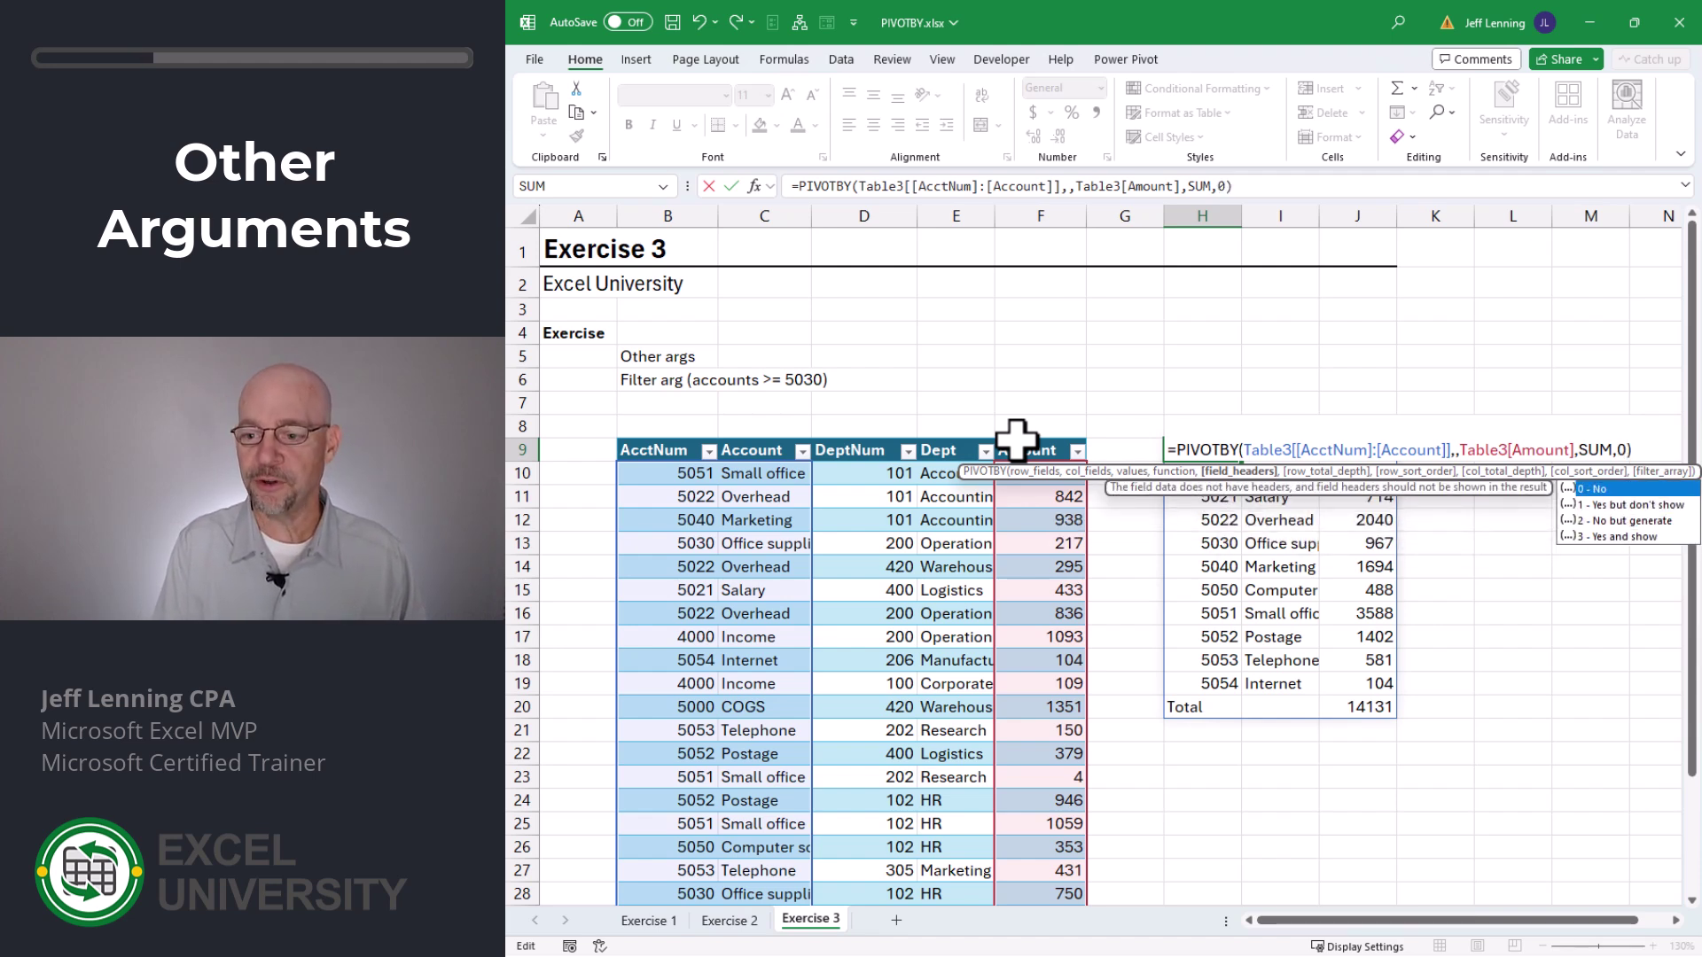
pyautogui.write(',')
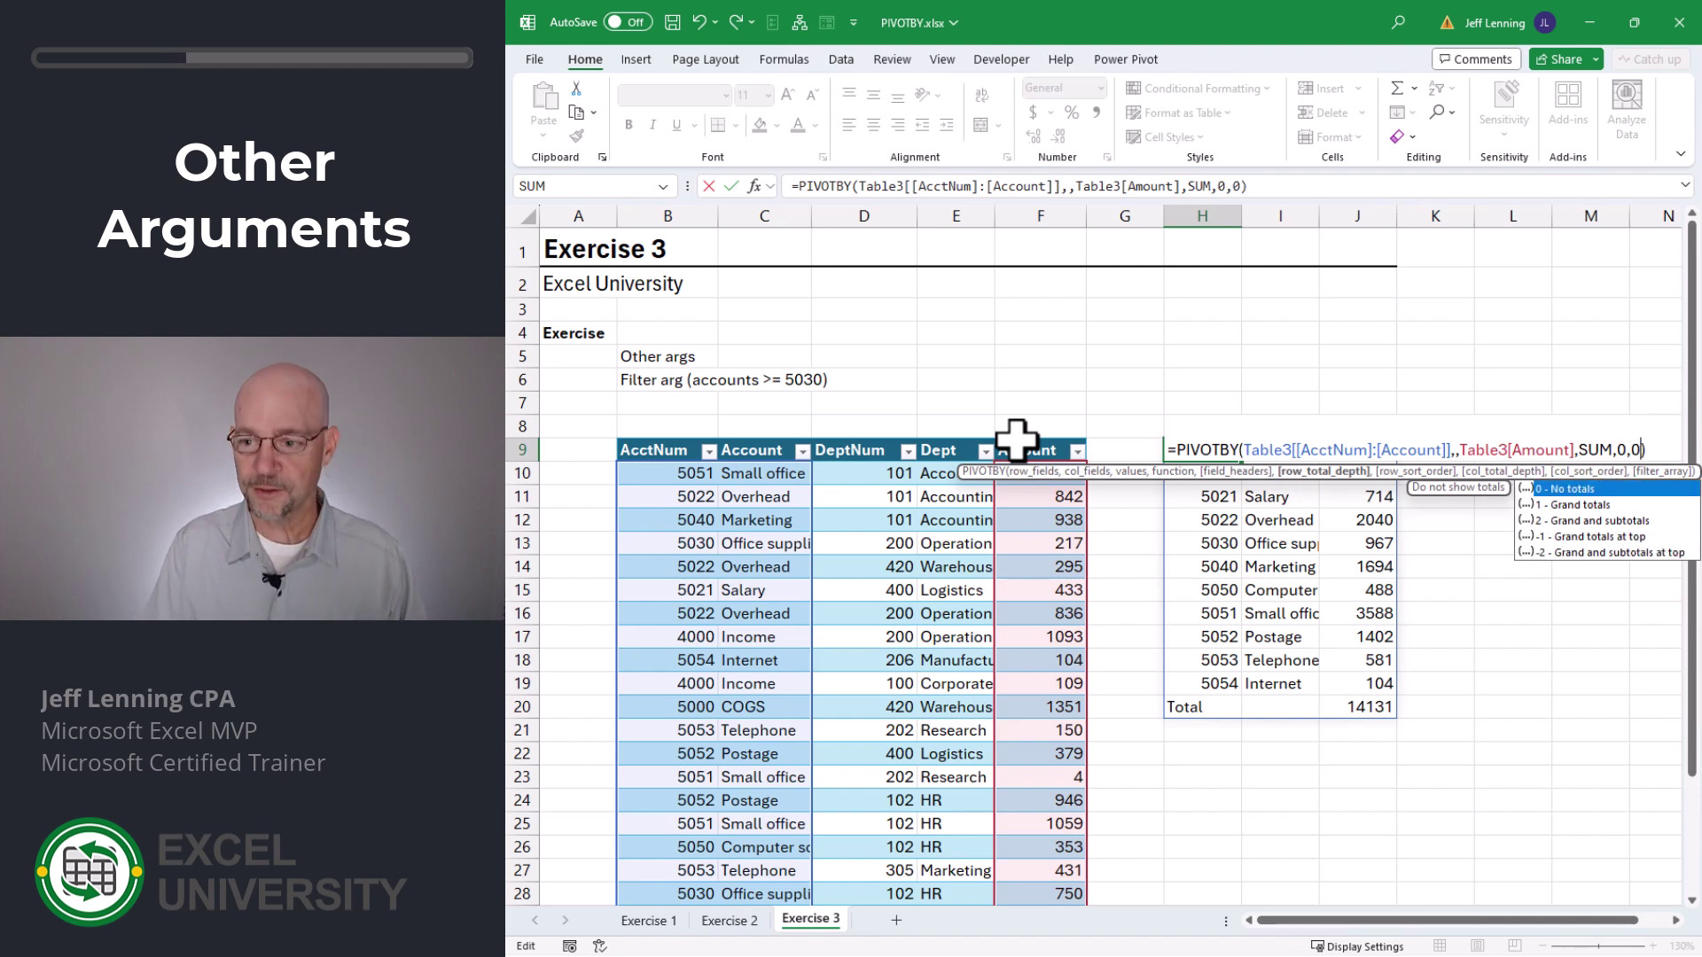
pyautogui.write('0')
pyautogui.press('Return')
# Change the row total depth to -1 to place the grand total at the top
pyautogui.press('F2')
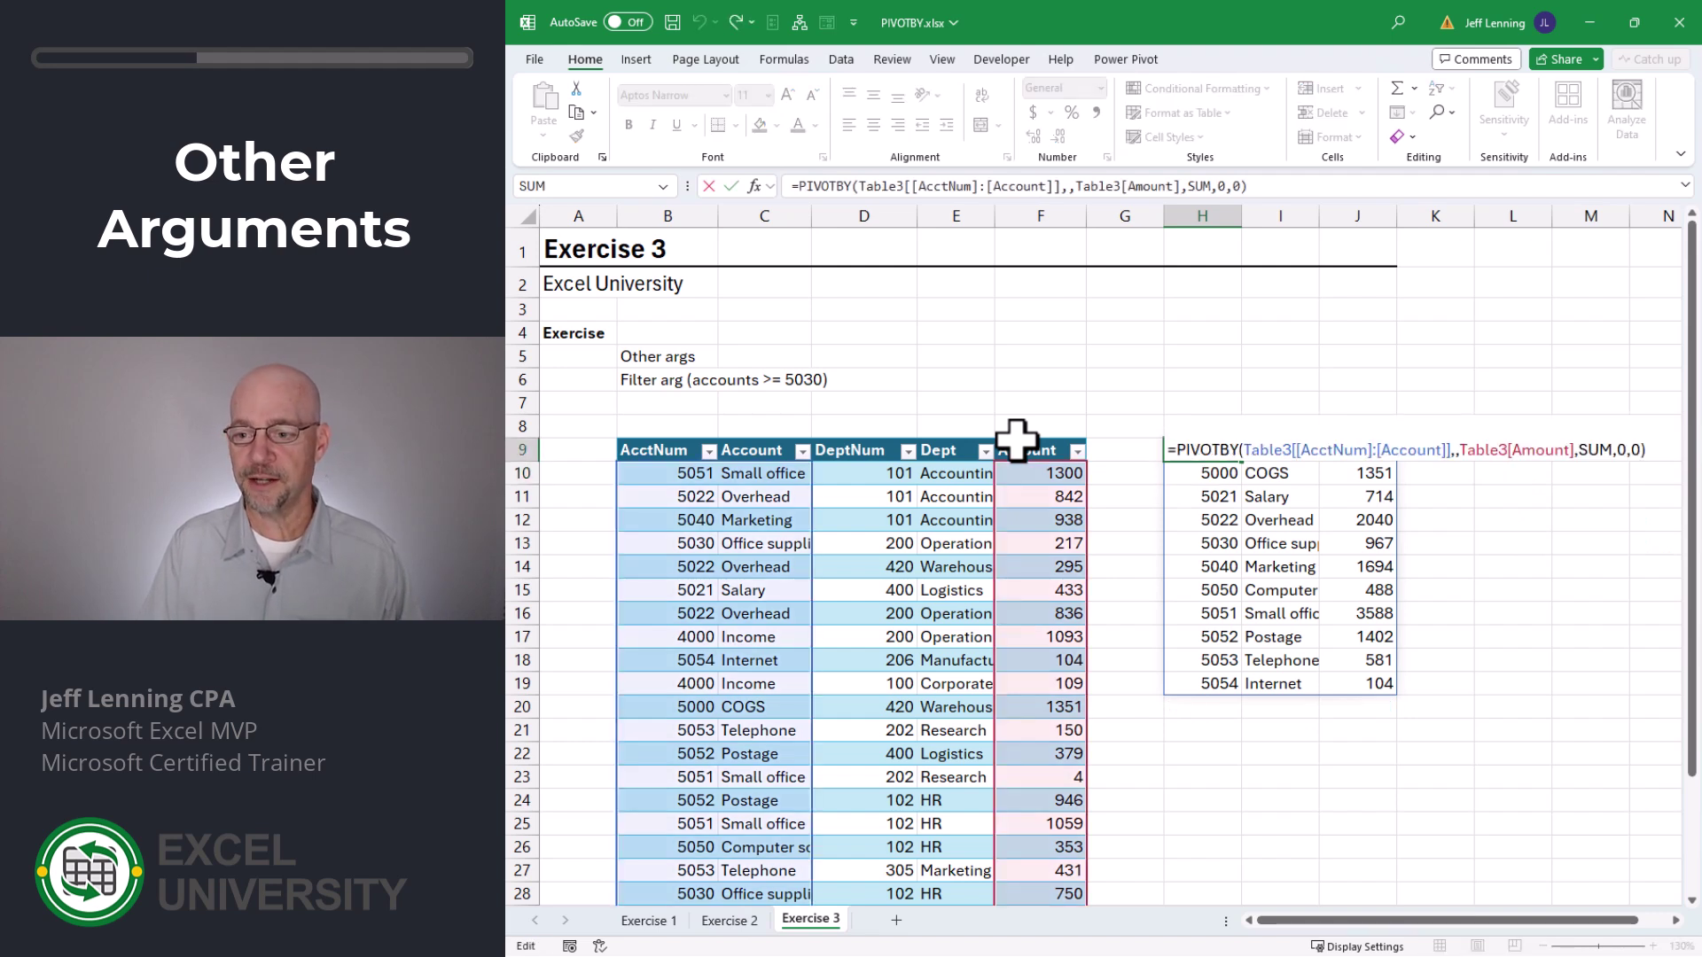
pyautogui.press('Left')
pyautogui.press('BackSpace')
pyautogui.press('Down')
pyautogui.press('Down')
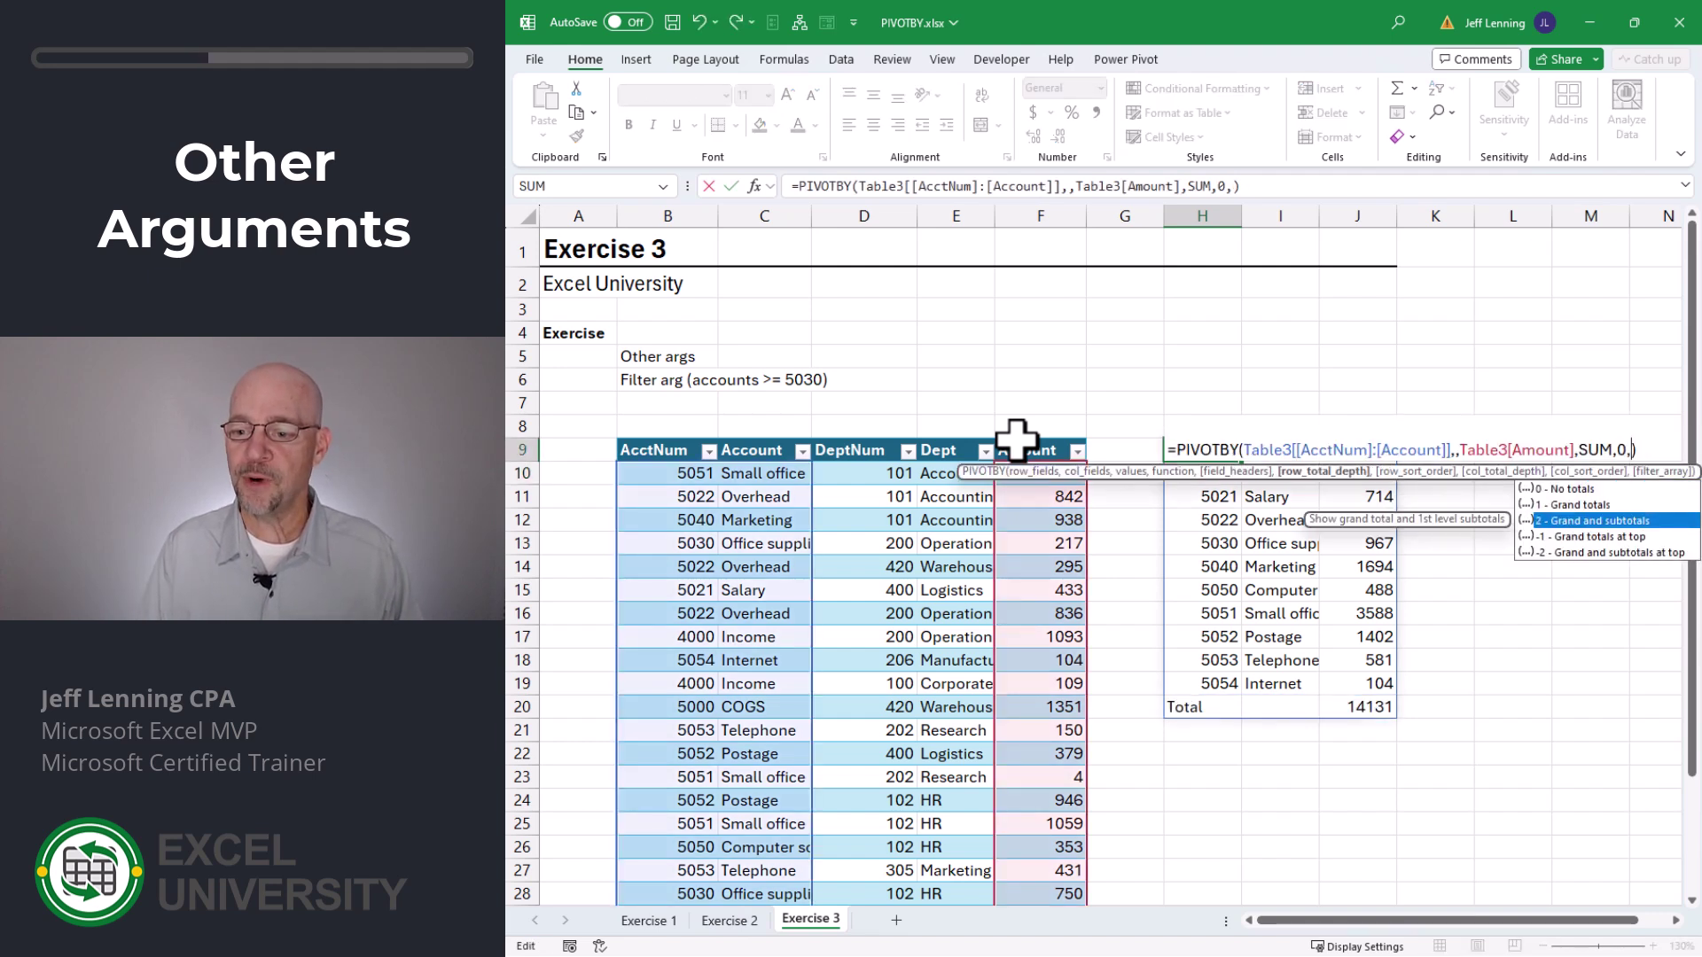
pyautogui.press('Down')
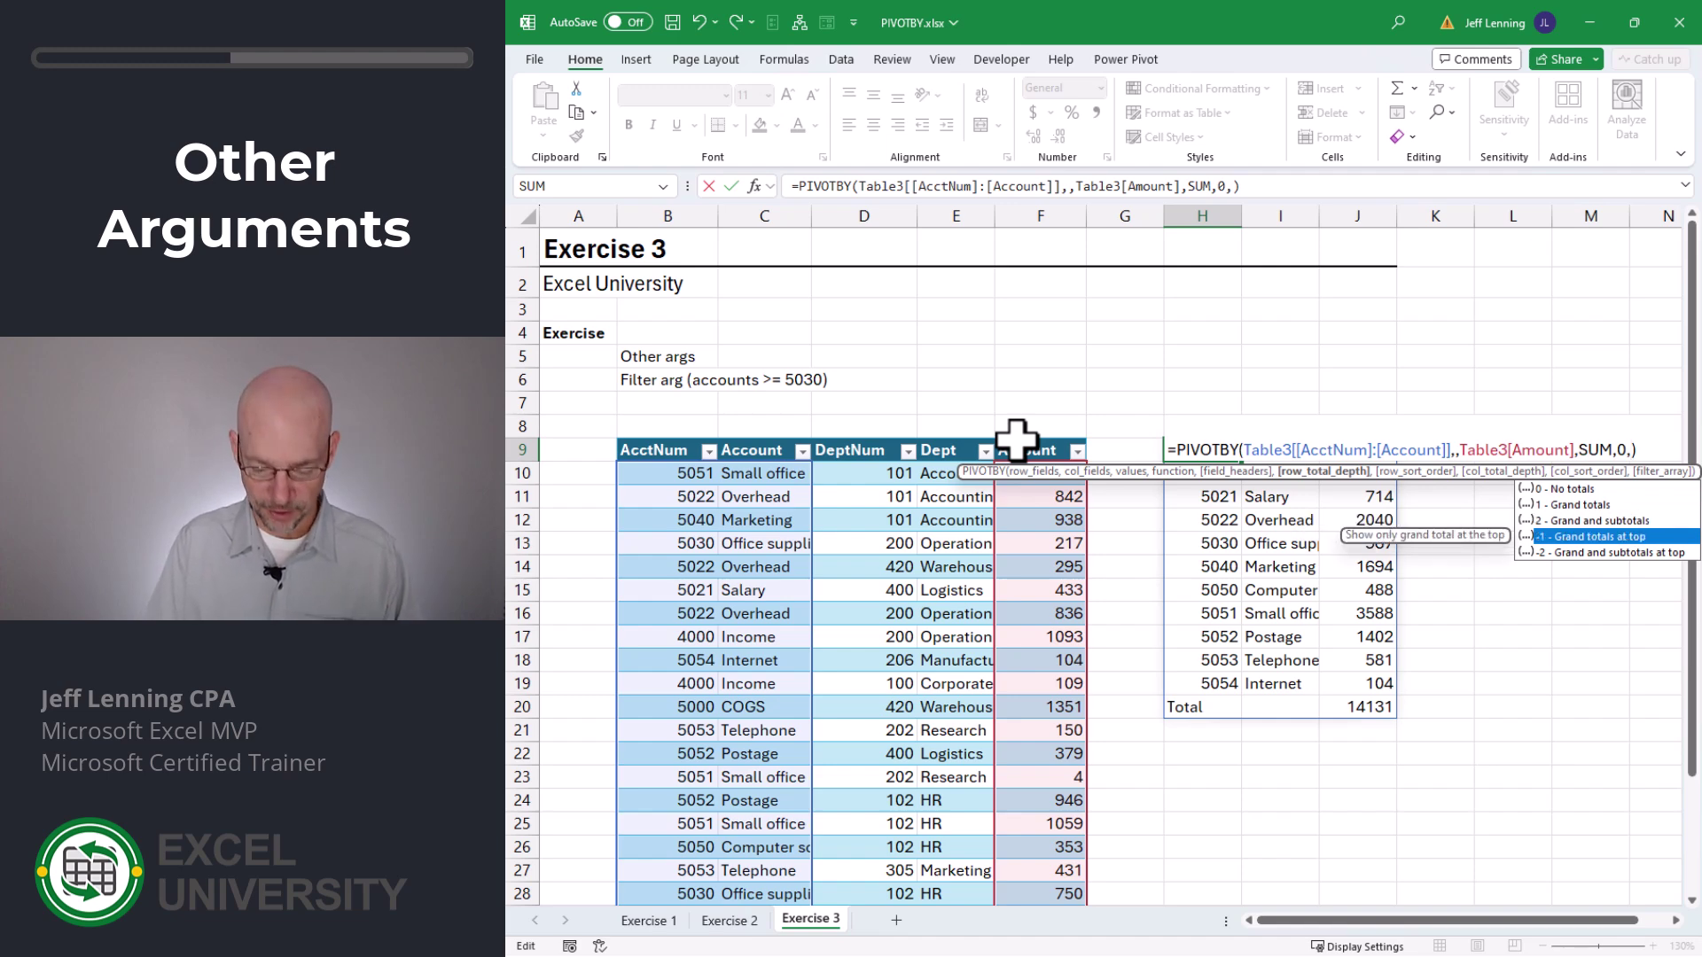
pyautogui.press('Tab')
pyautogui.press('Return')
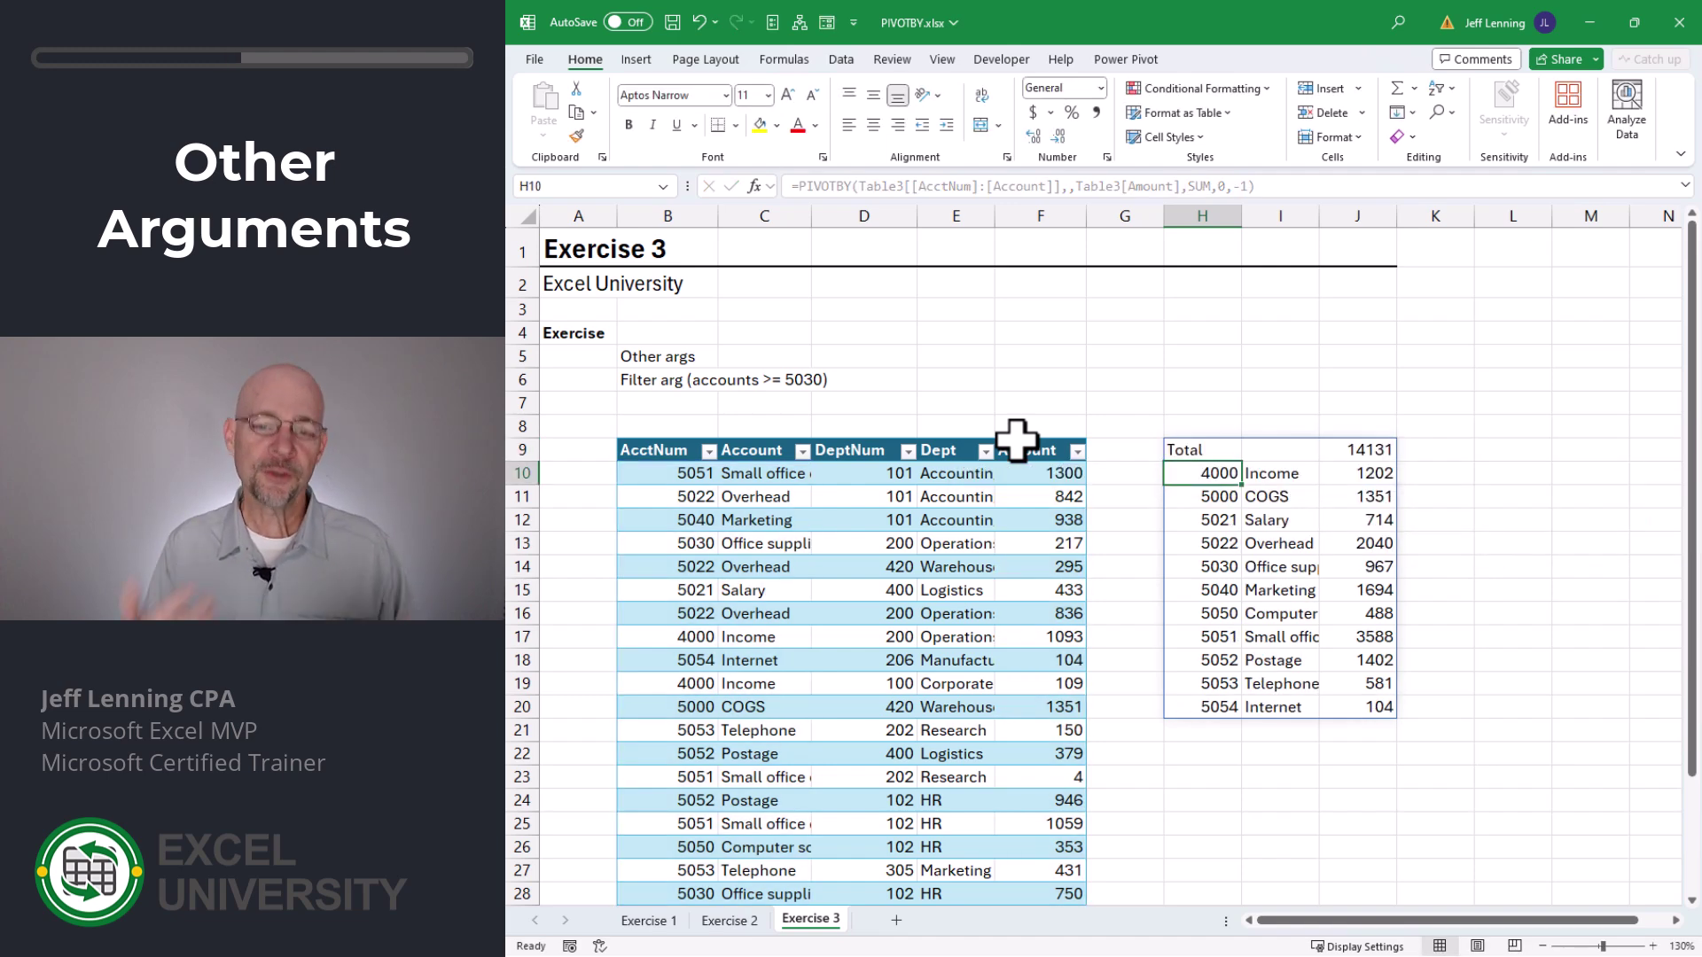
# Delete the -1 row total depth value from the H9 formula
pyautogui.press('Up')
pyautogui.press('F2')
pyautogui.press('Left')
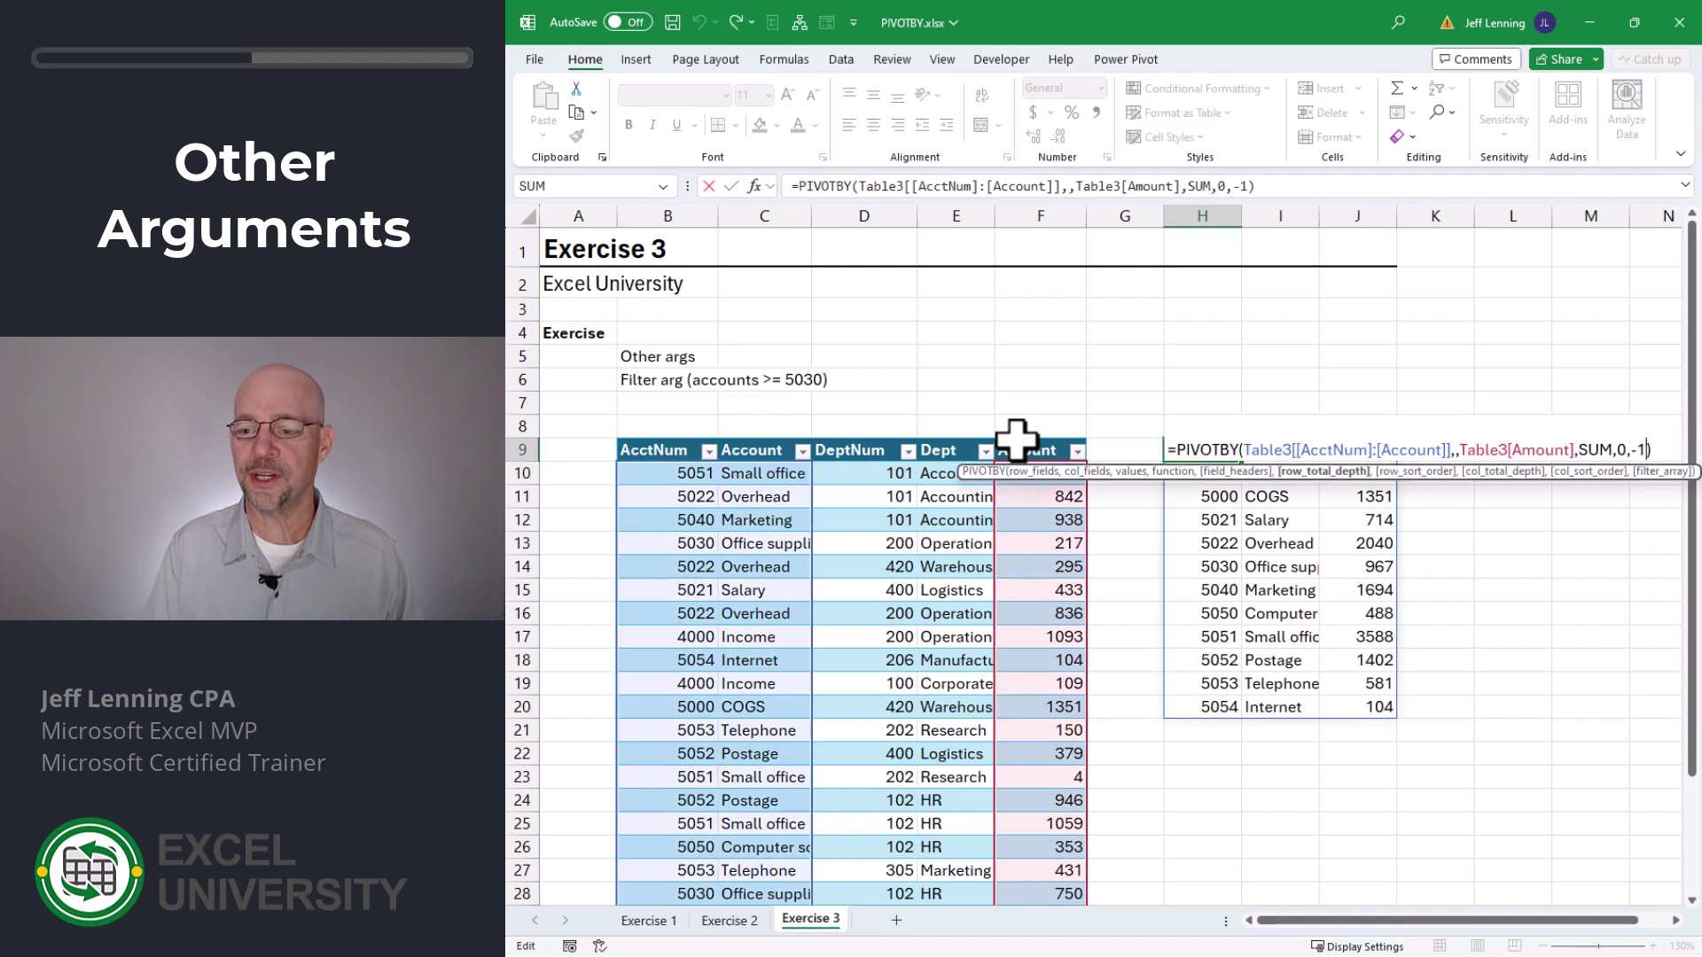
pyautogui.press('BackSpace')
pyautogui.press('BackSpace')
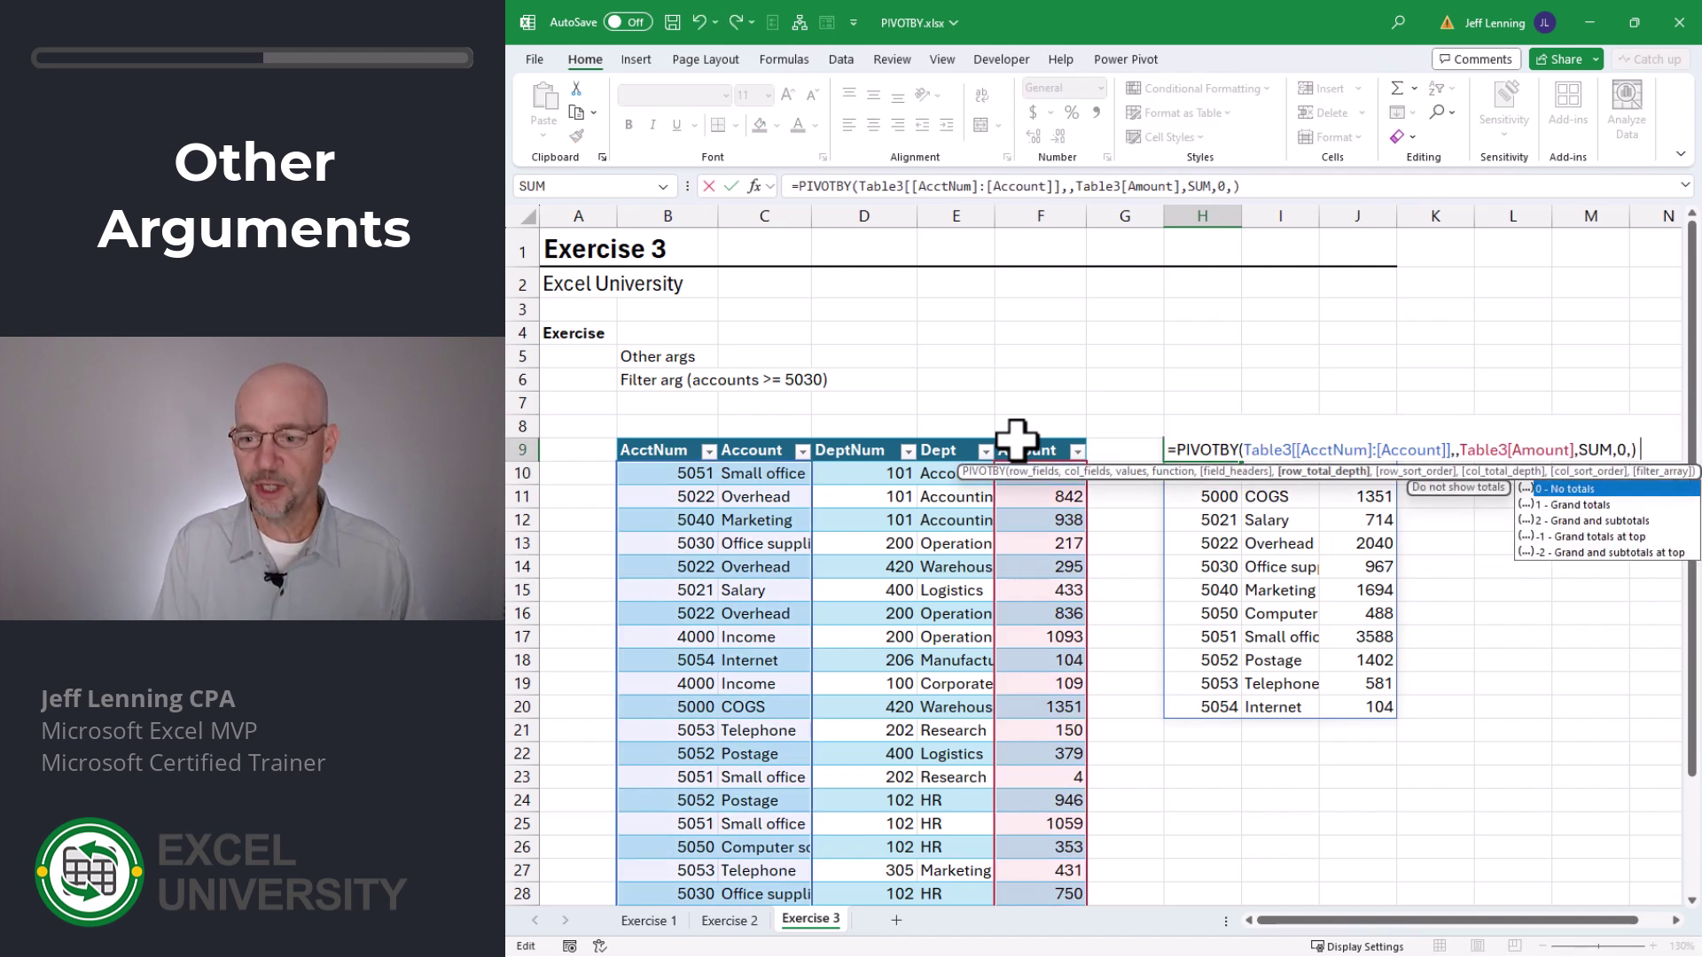
# Set row total depth to 1 and filter the summary to AcctNum >= 5030
pyautogui.write('0,')
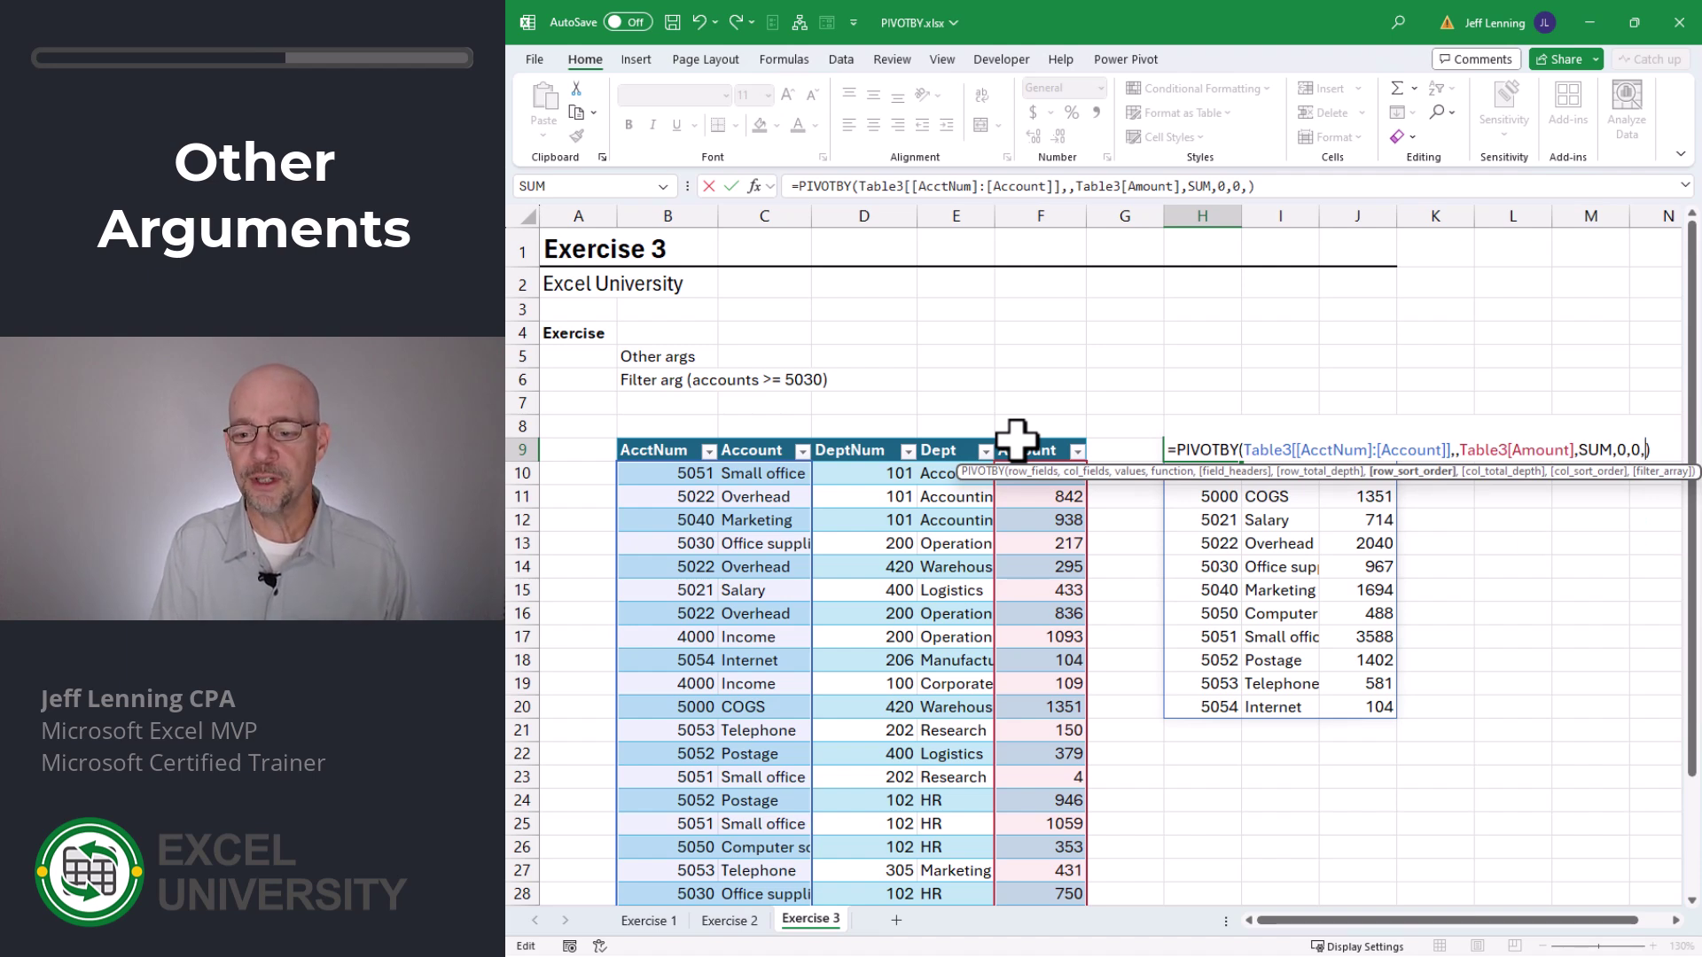
pyautogui.write(',')
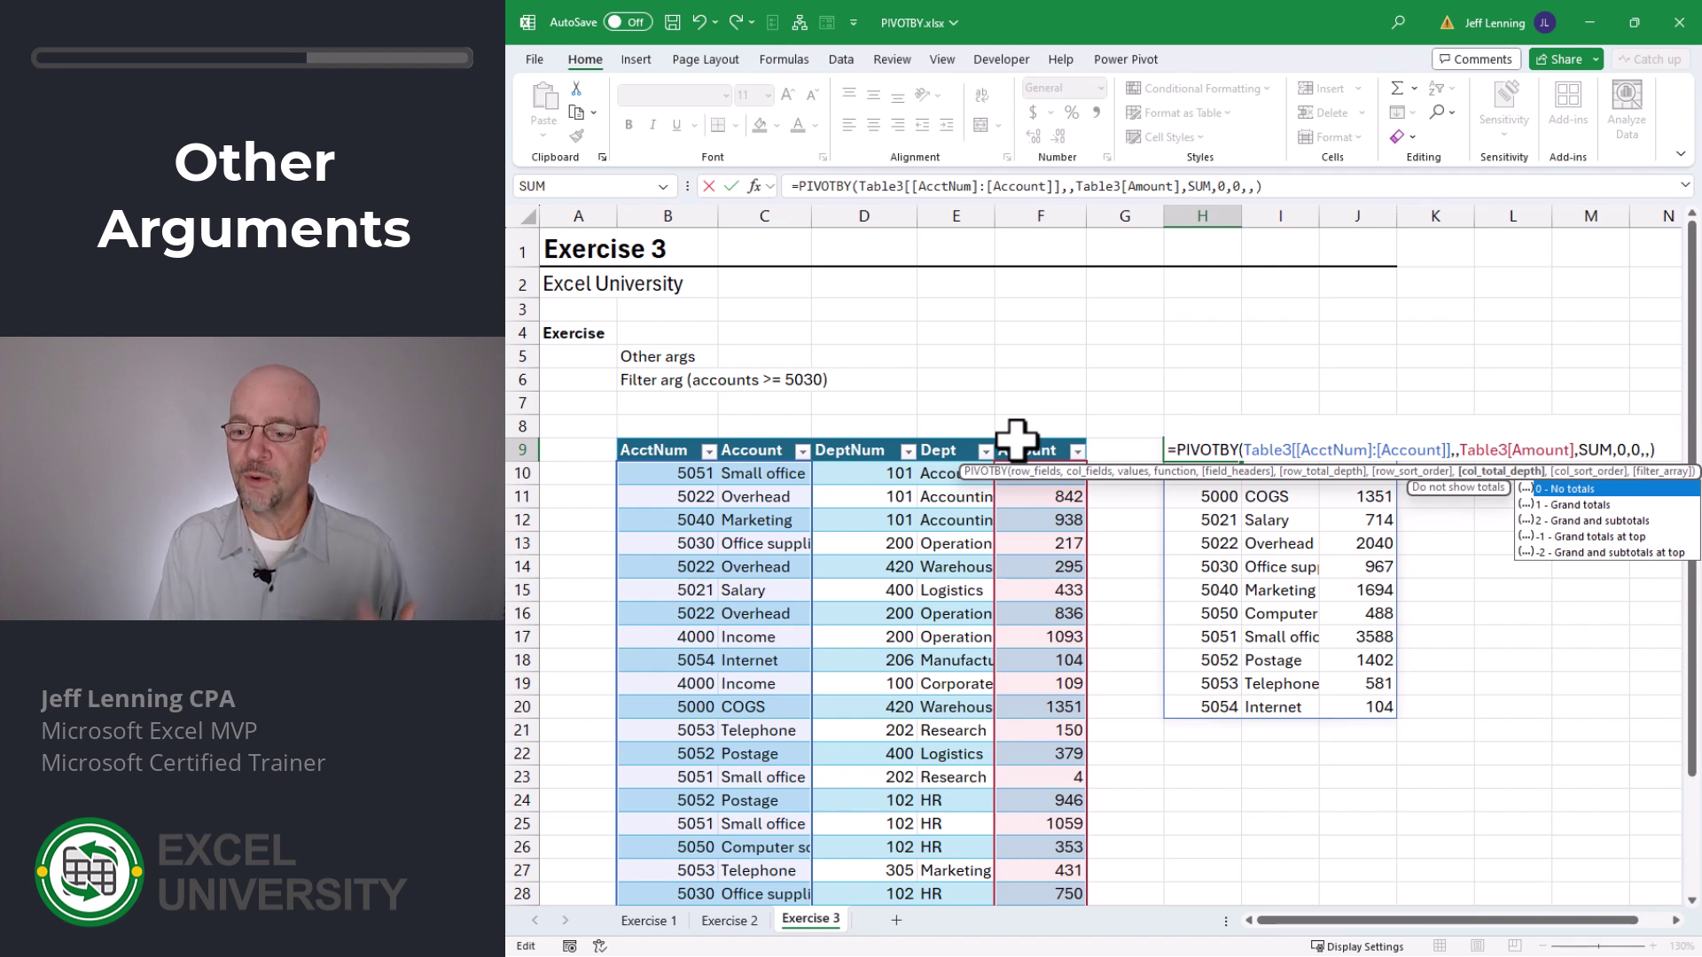
pyautogui.write(',')
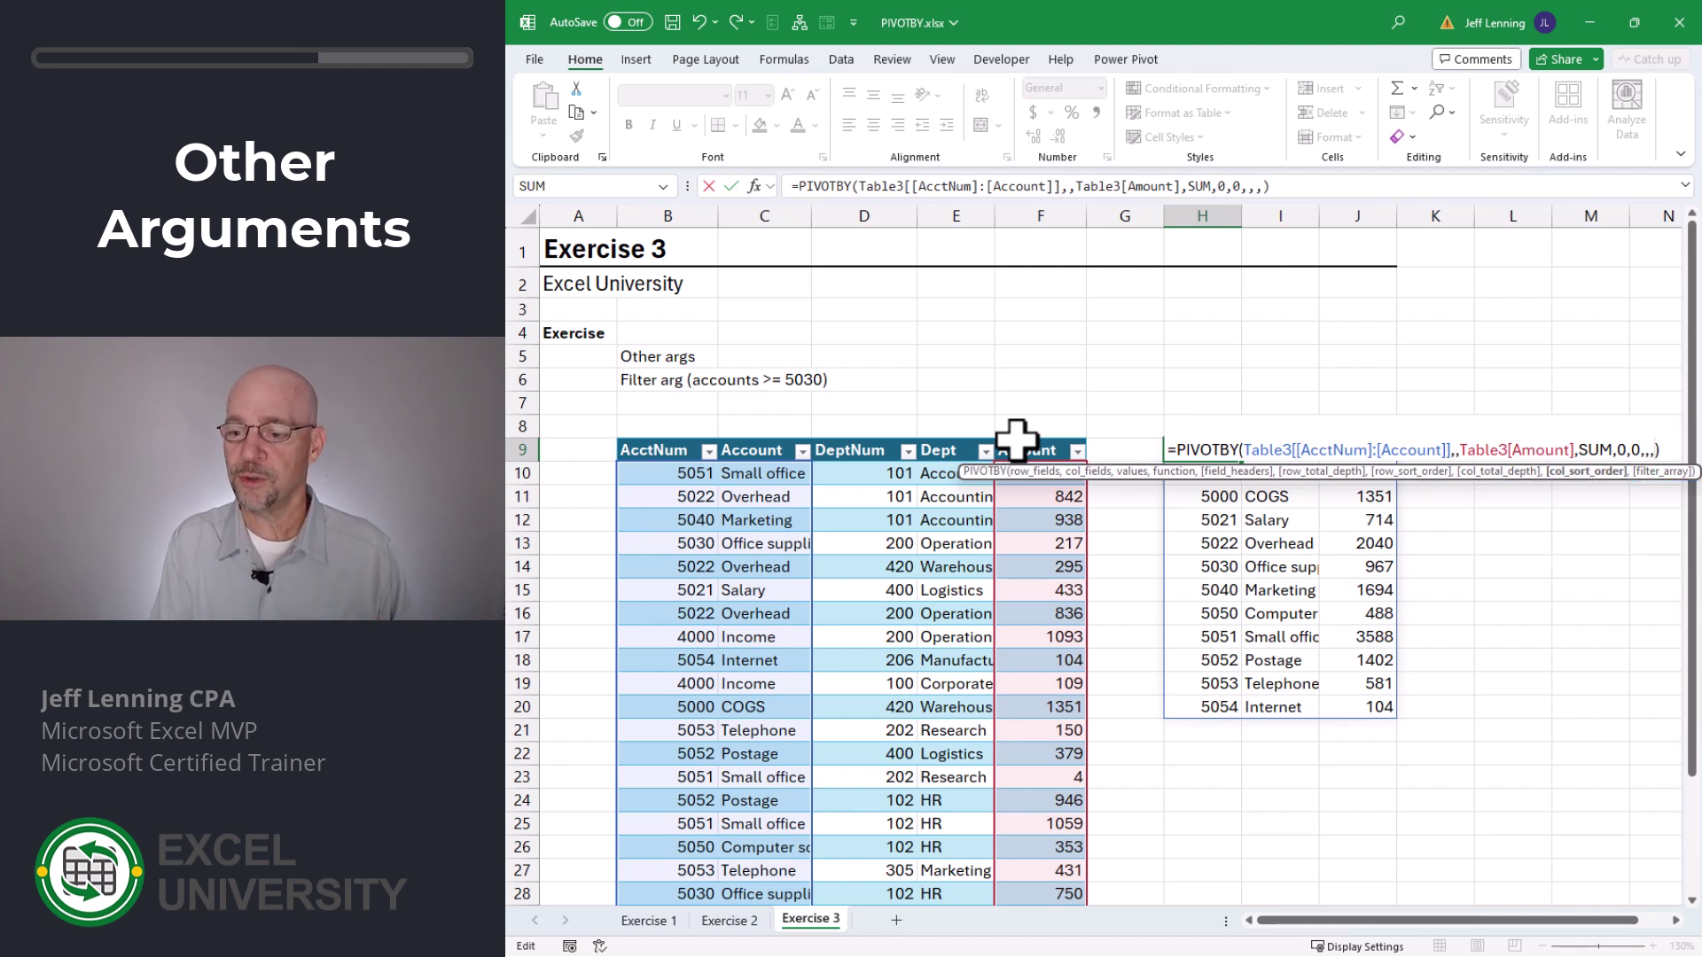
pyautogui.write(',')
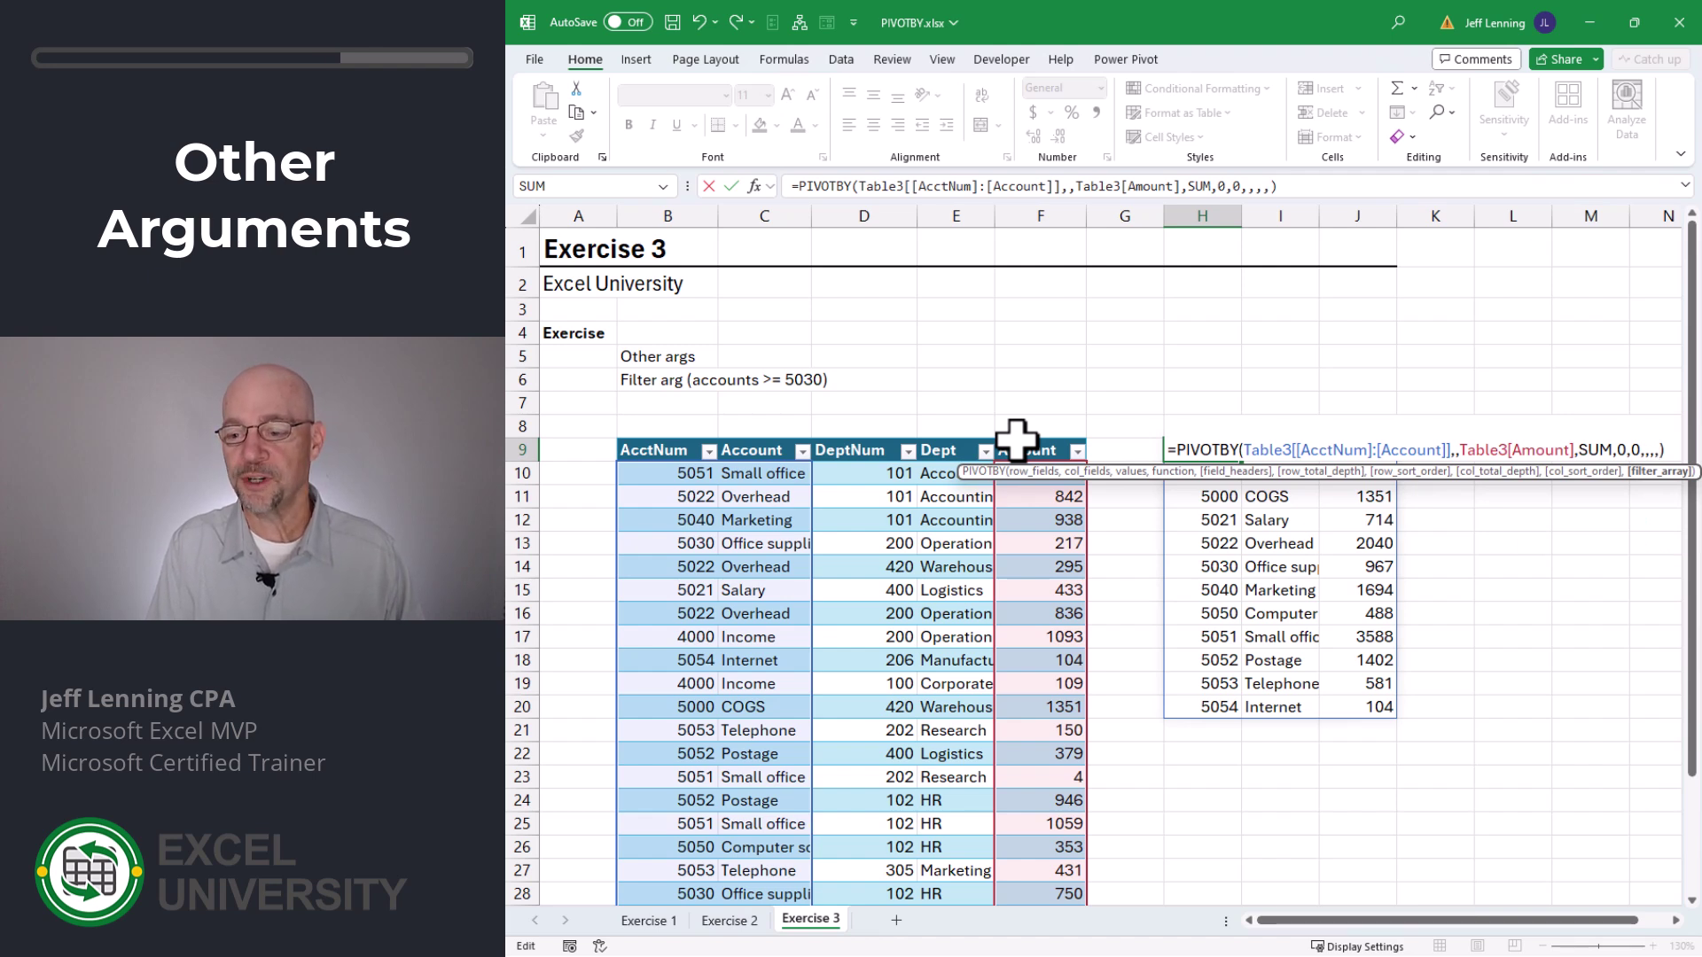
pyautogui.click(645, 438)
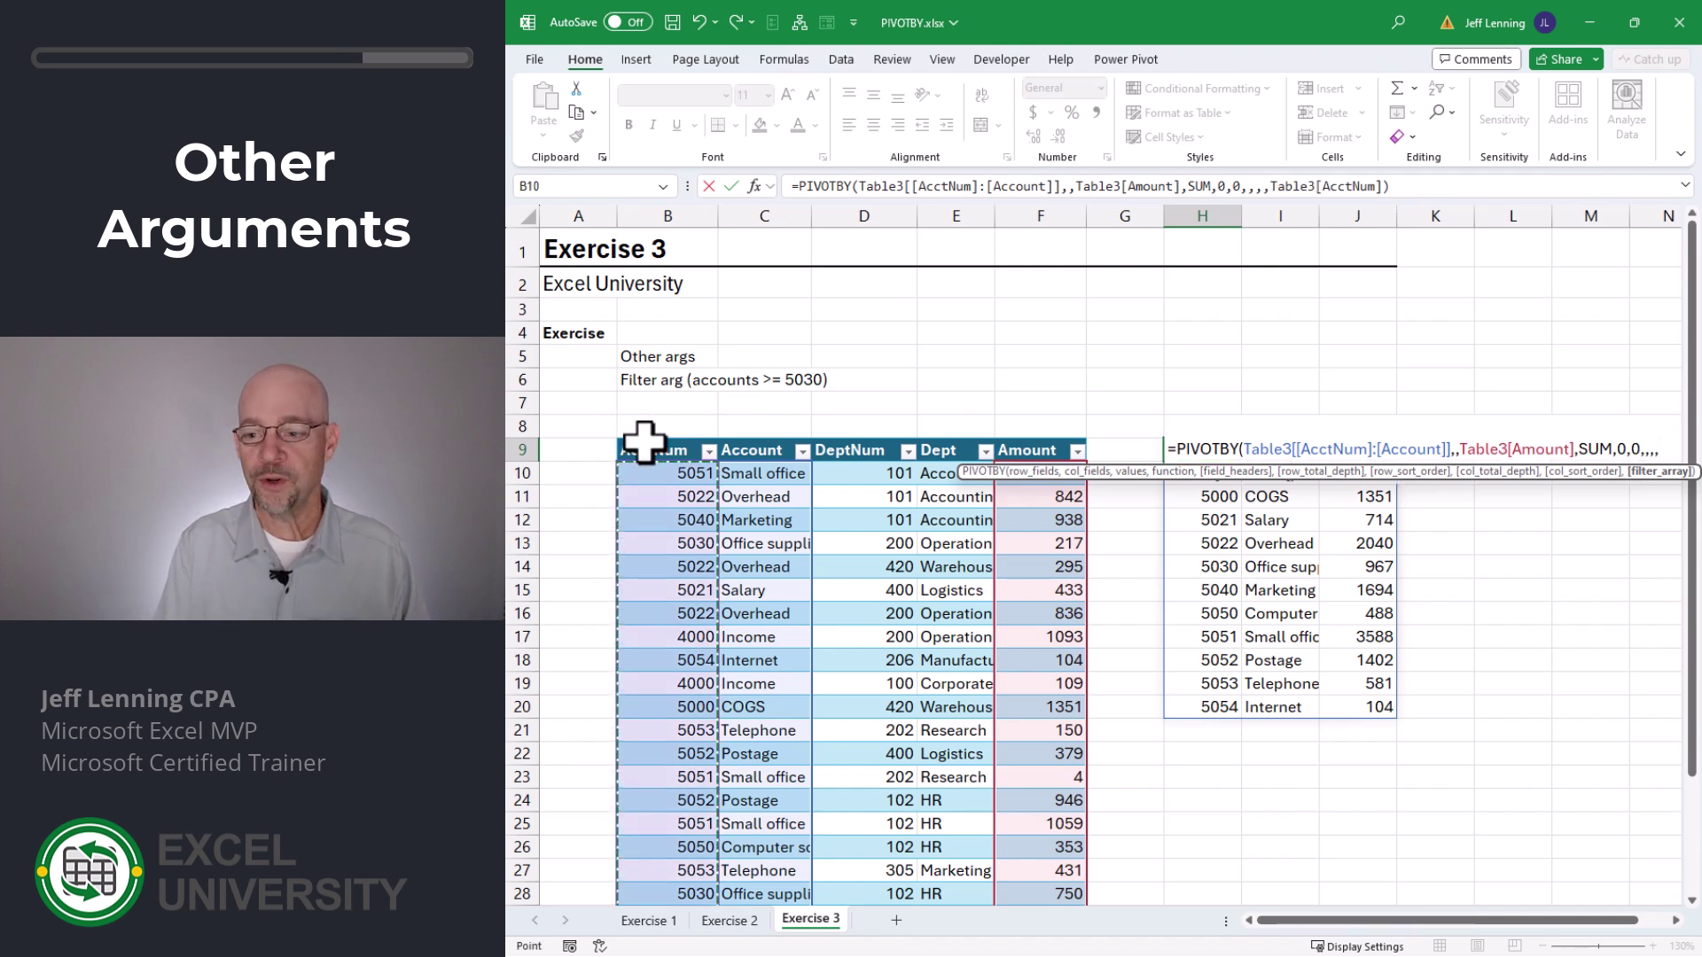
pyautogui.write('>=5030')
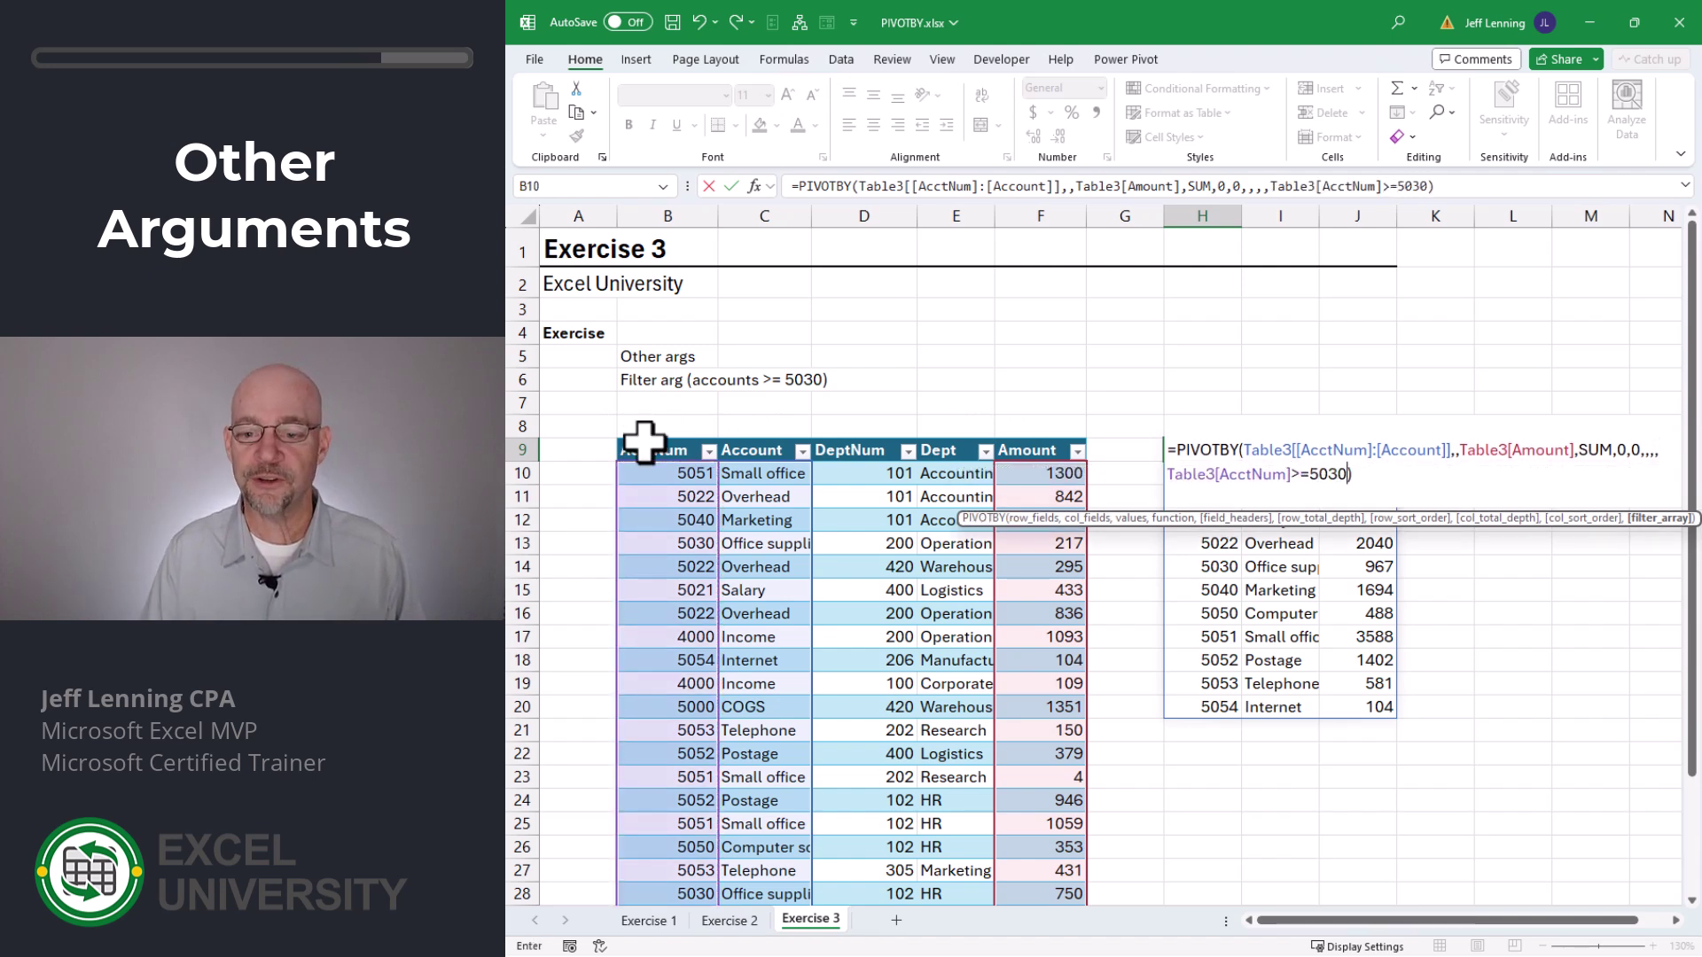
pyautogui.press('Return')
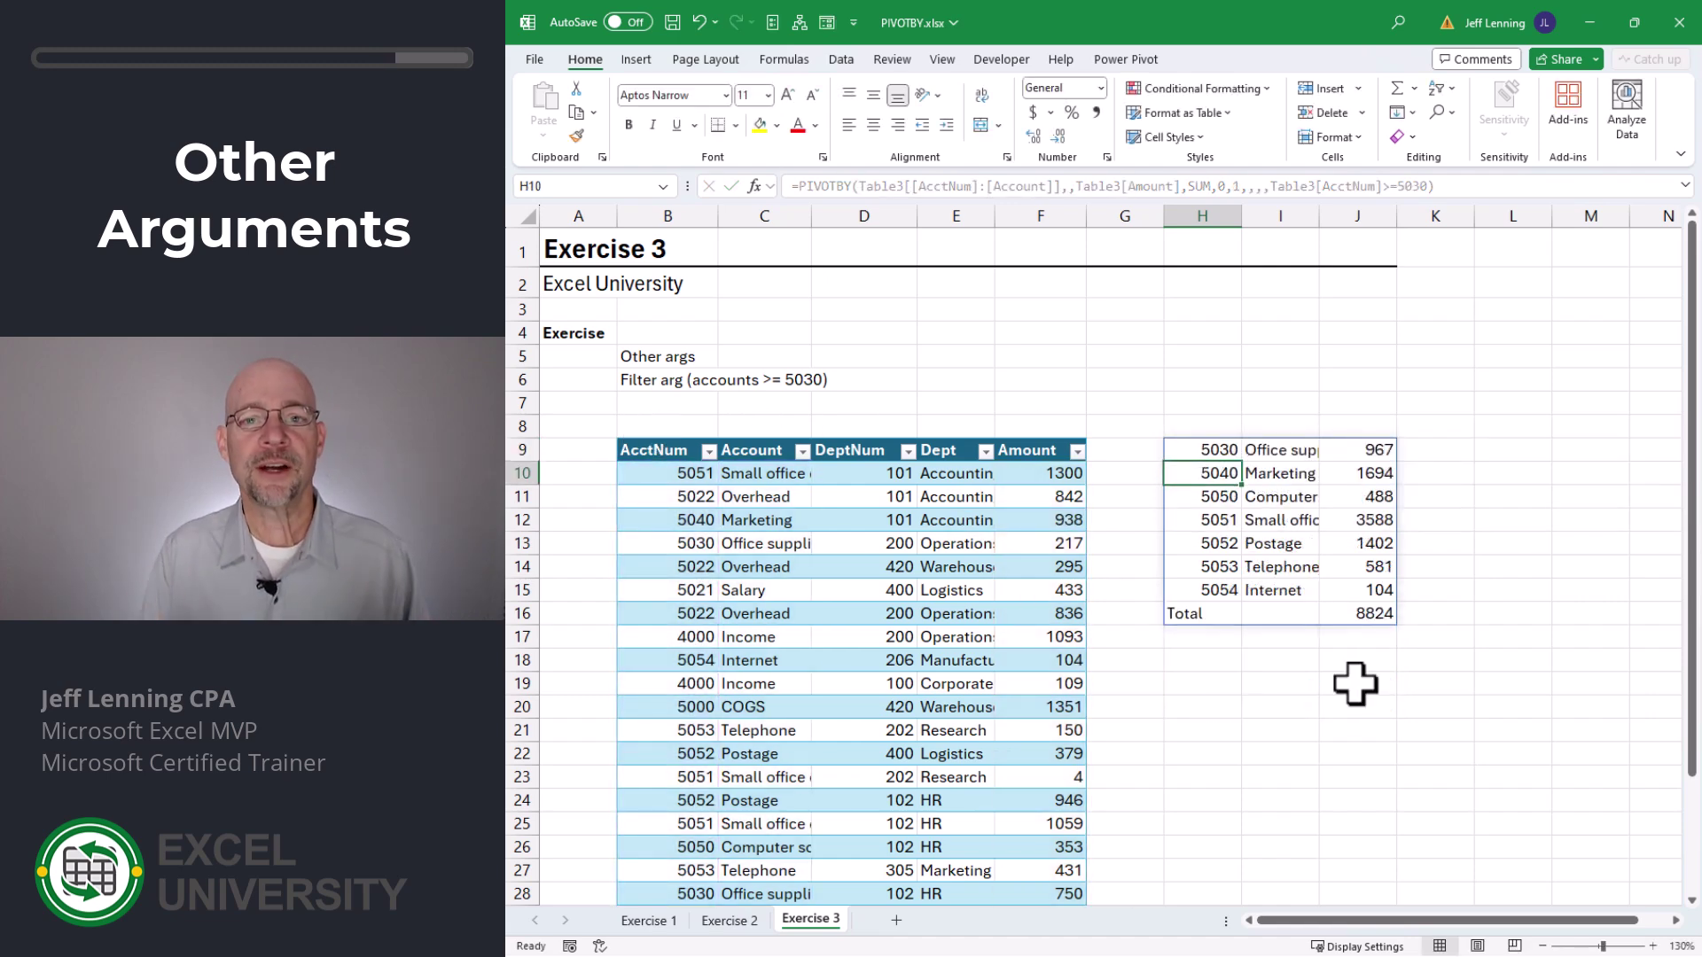